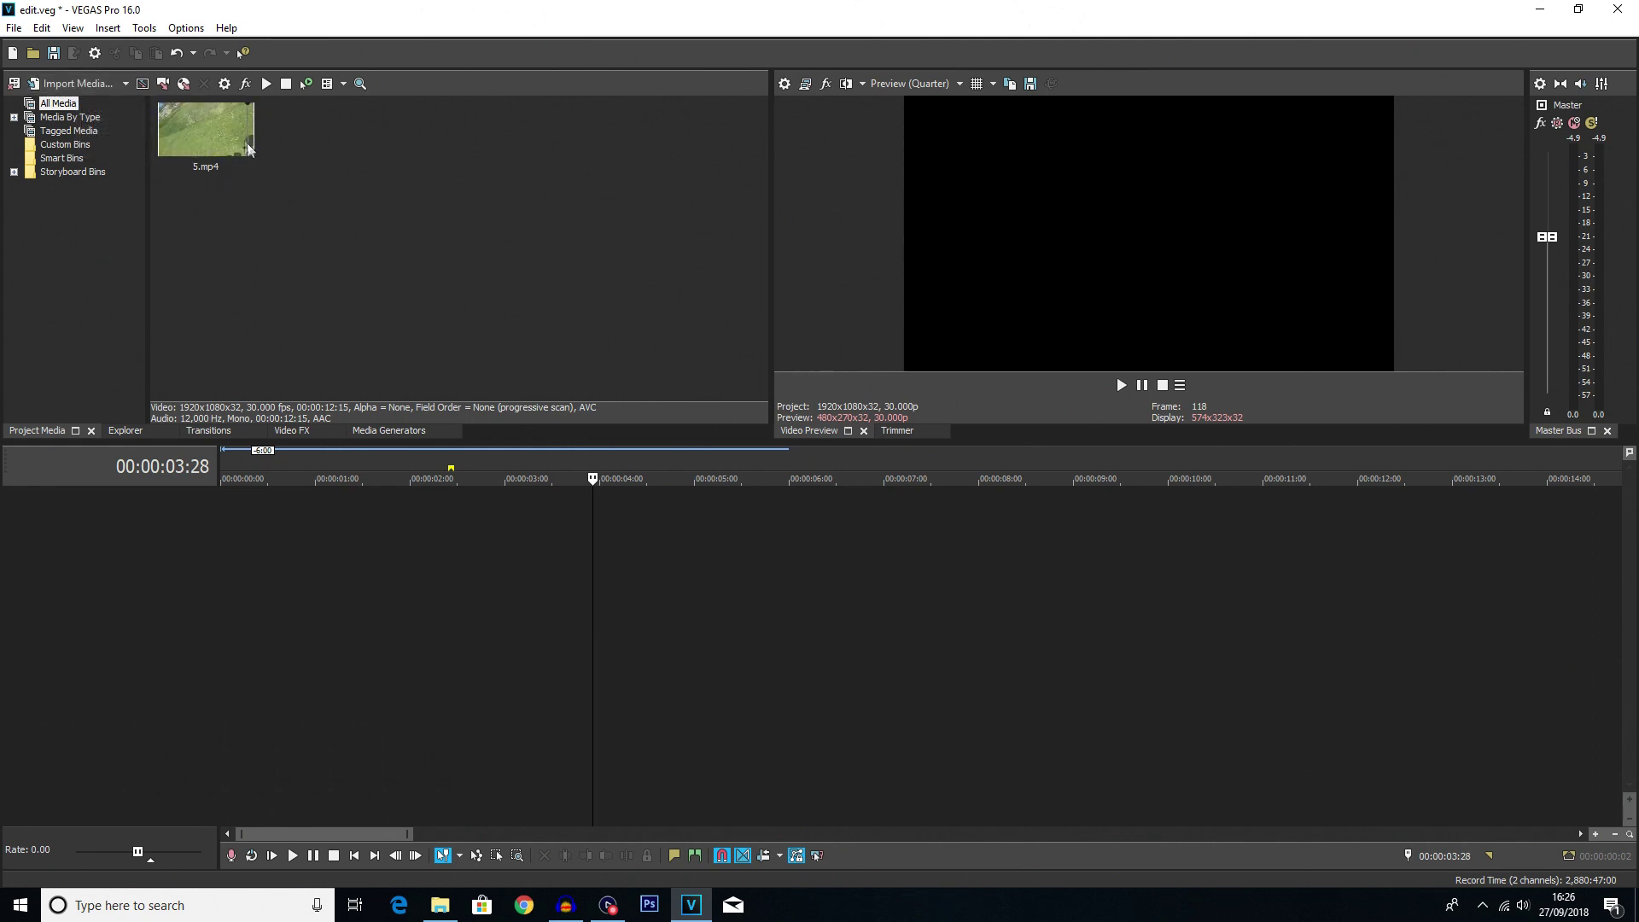
Step: Add 5.mp4 to the timeline, play it through once, and select its video event
{"action": "left_click_drag", "start_coordinate": [204, 135], "coordinate": [266, 543]}
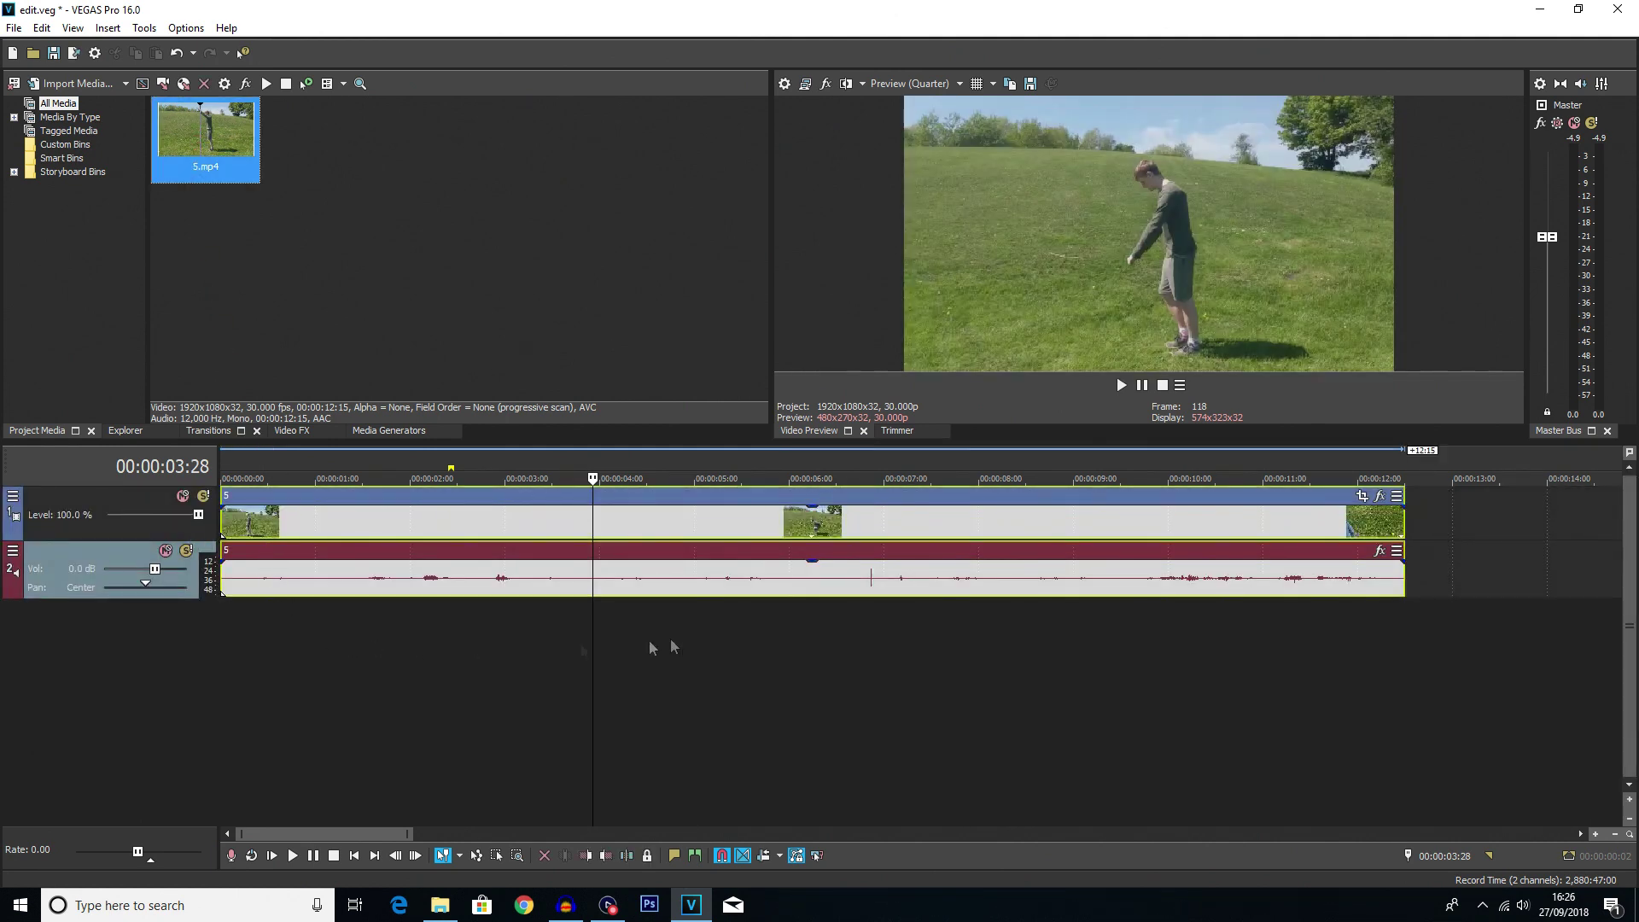
{"action": "left_click", "coordinate": [576, 632]}
{"action": "key", "text": "space"}
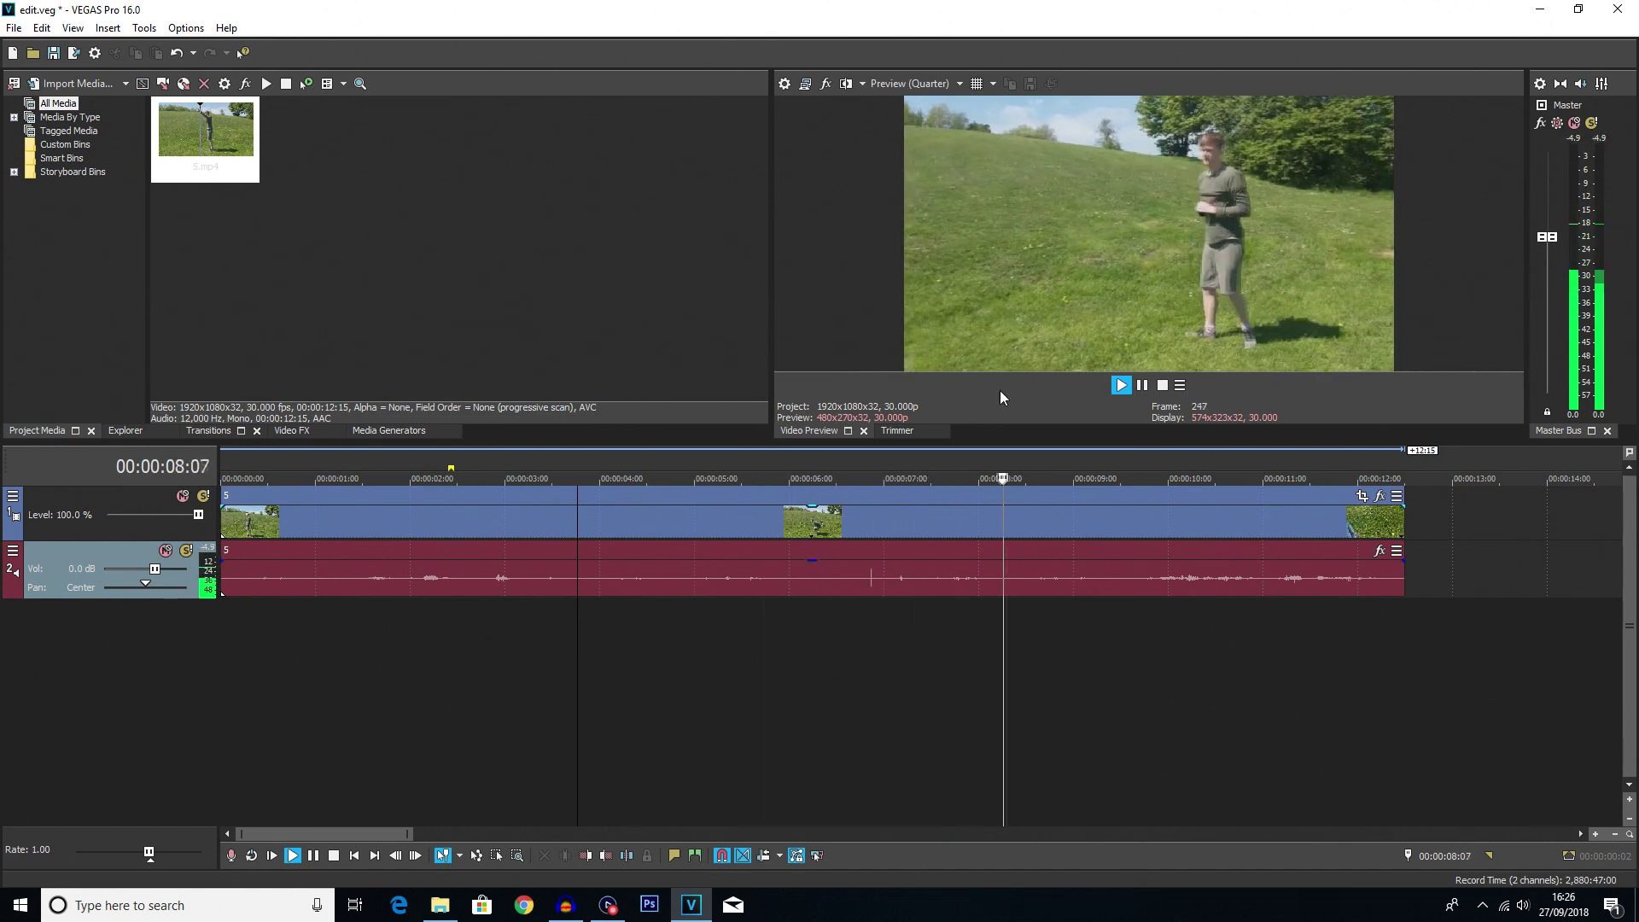
{"action": "key", "text": "space"}
{"action": "left_click", "coordinate": [739, 524]}
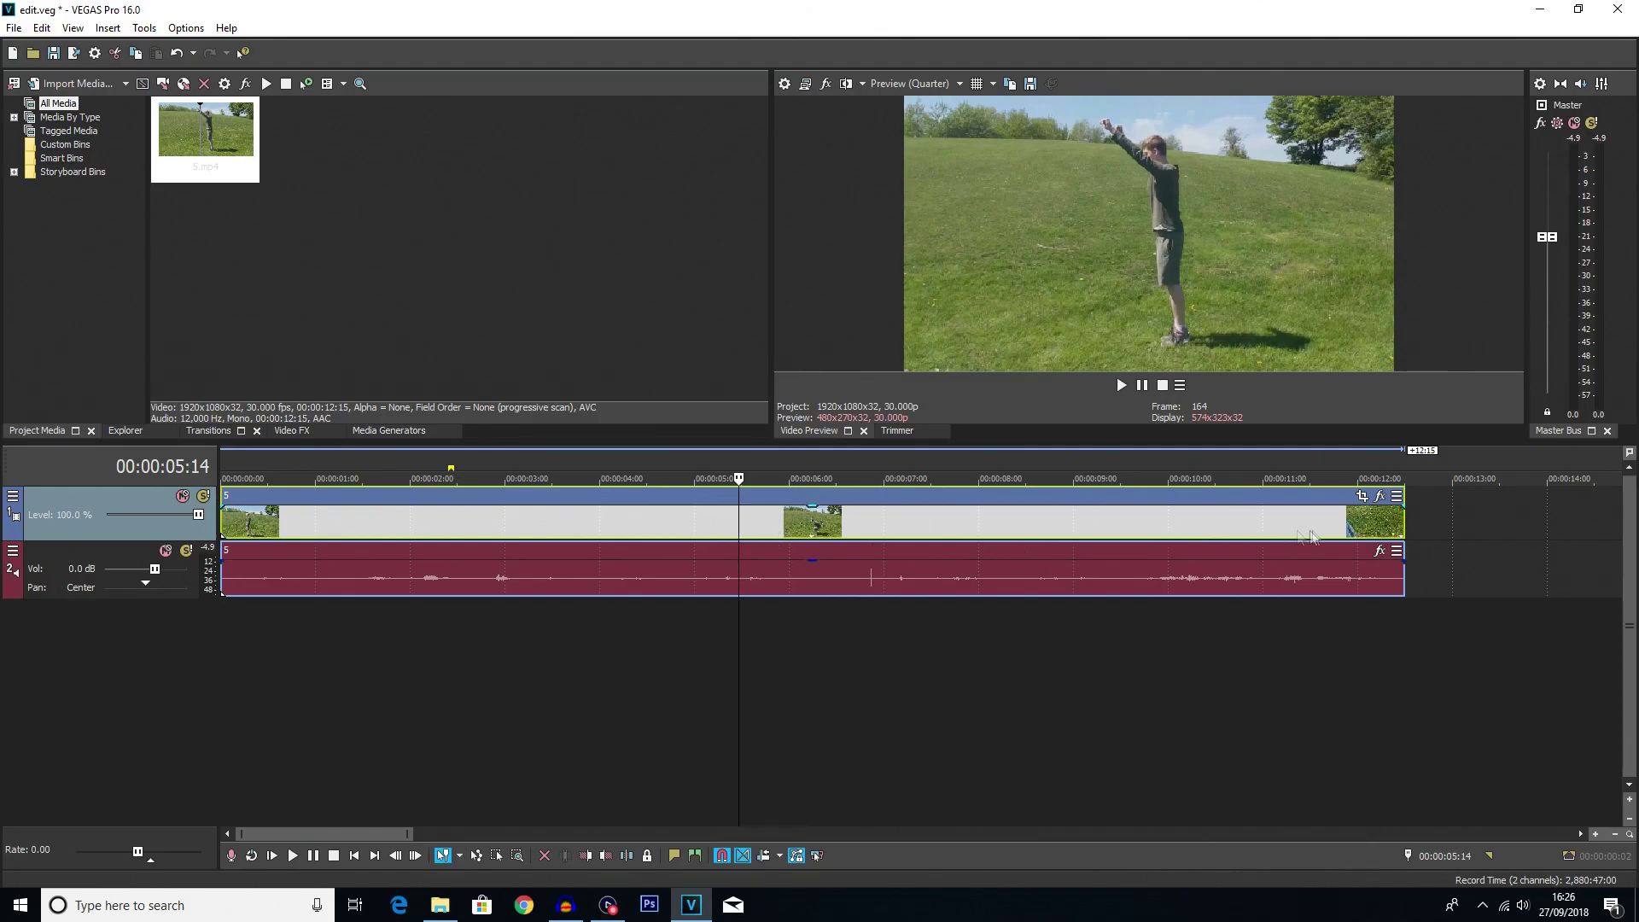
Step: Split the video and audio at 06:11 and 07:03 to isolate the backflip
{"action": "left_click", "coordinate": [824, 524]}
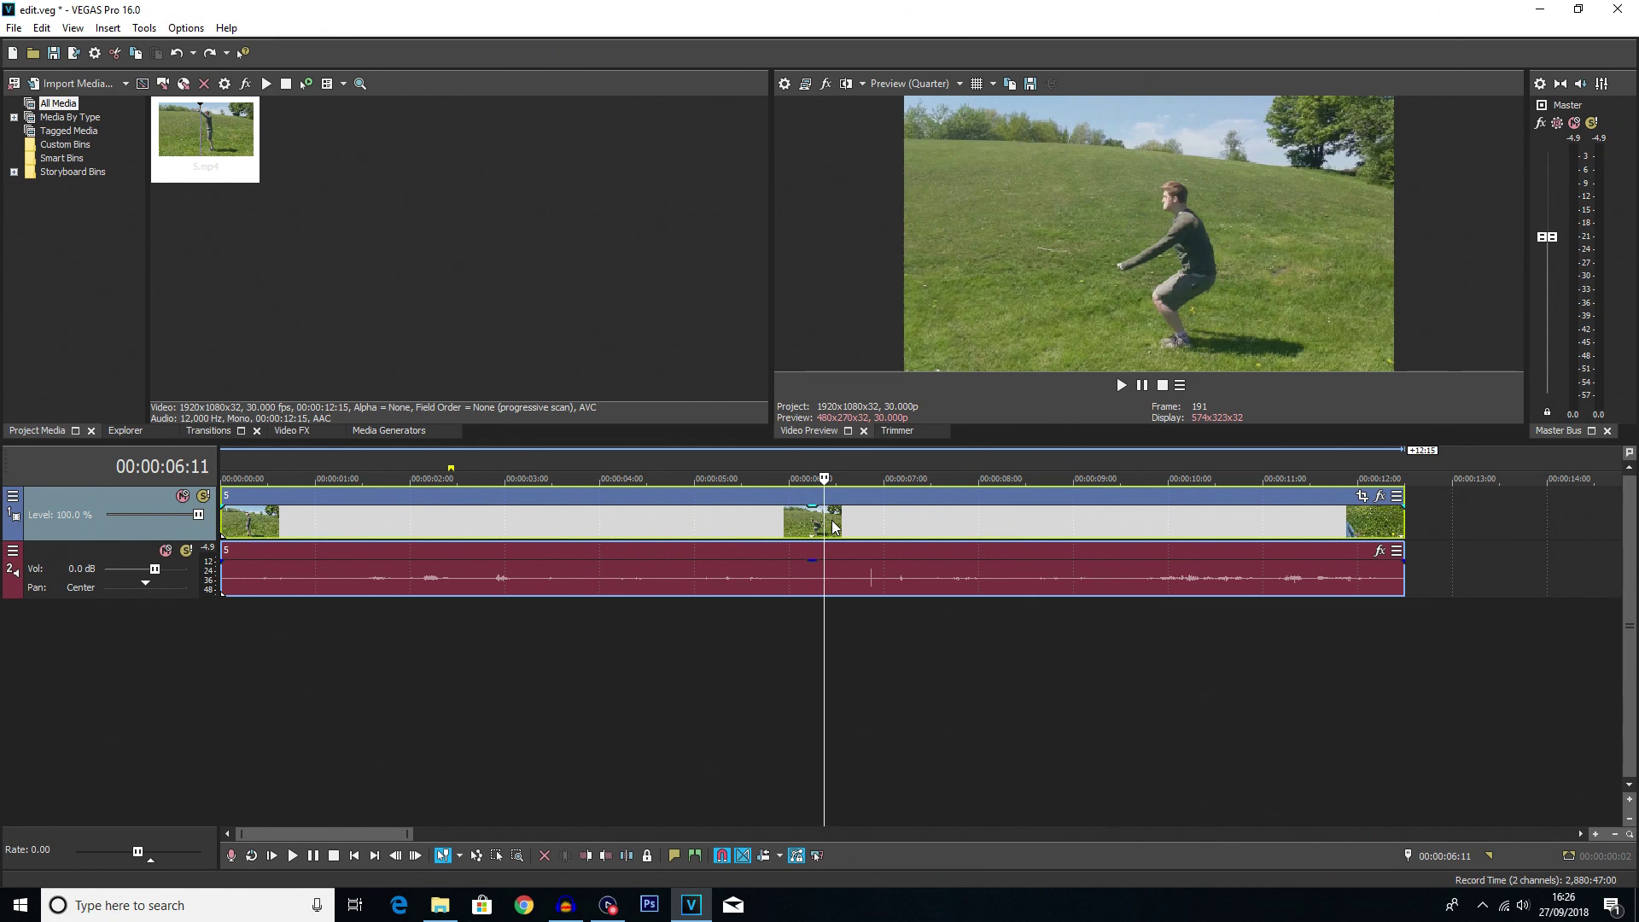
{"action": "key", "text": "s"}
{"action": "left_click", "coordinate": [898, 524]}
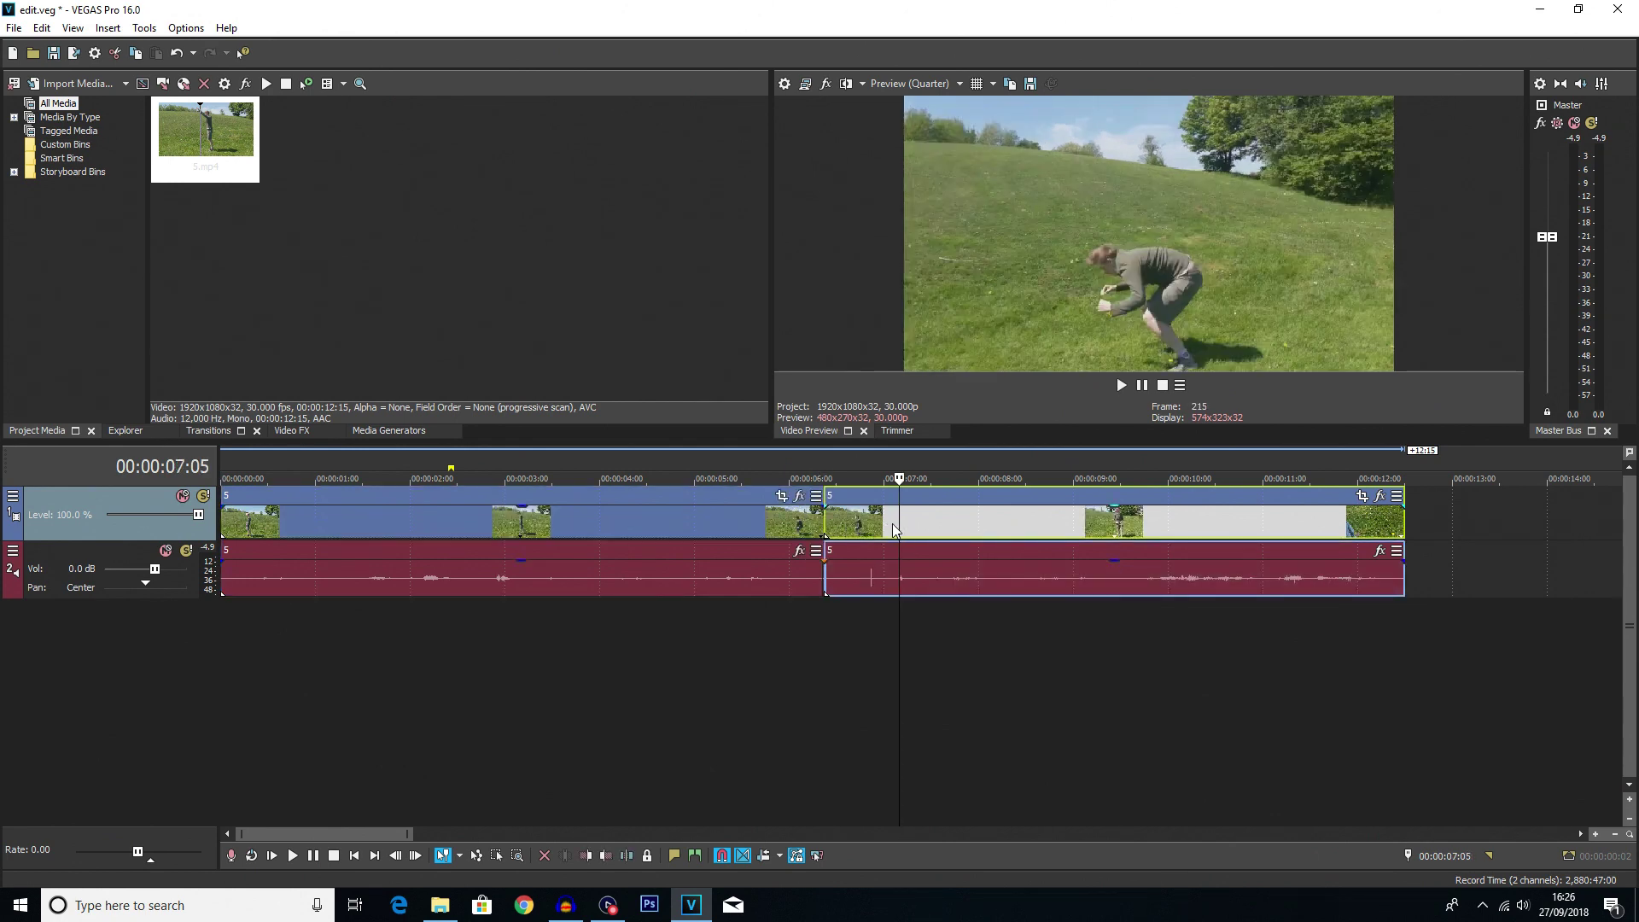
{"action": "left_click", "coordinate": [894, 525]}
{"action": "key", "text": "s"}
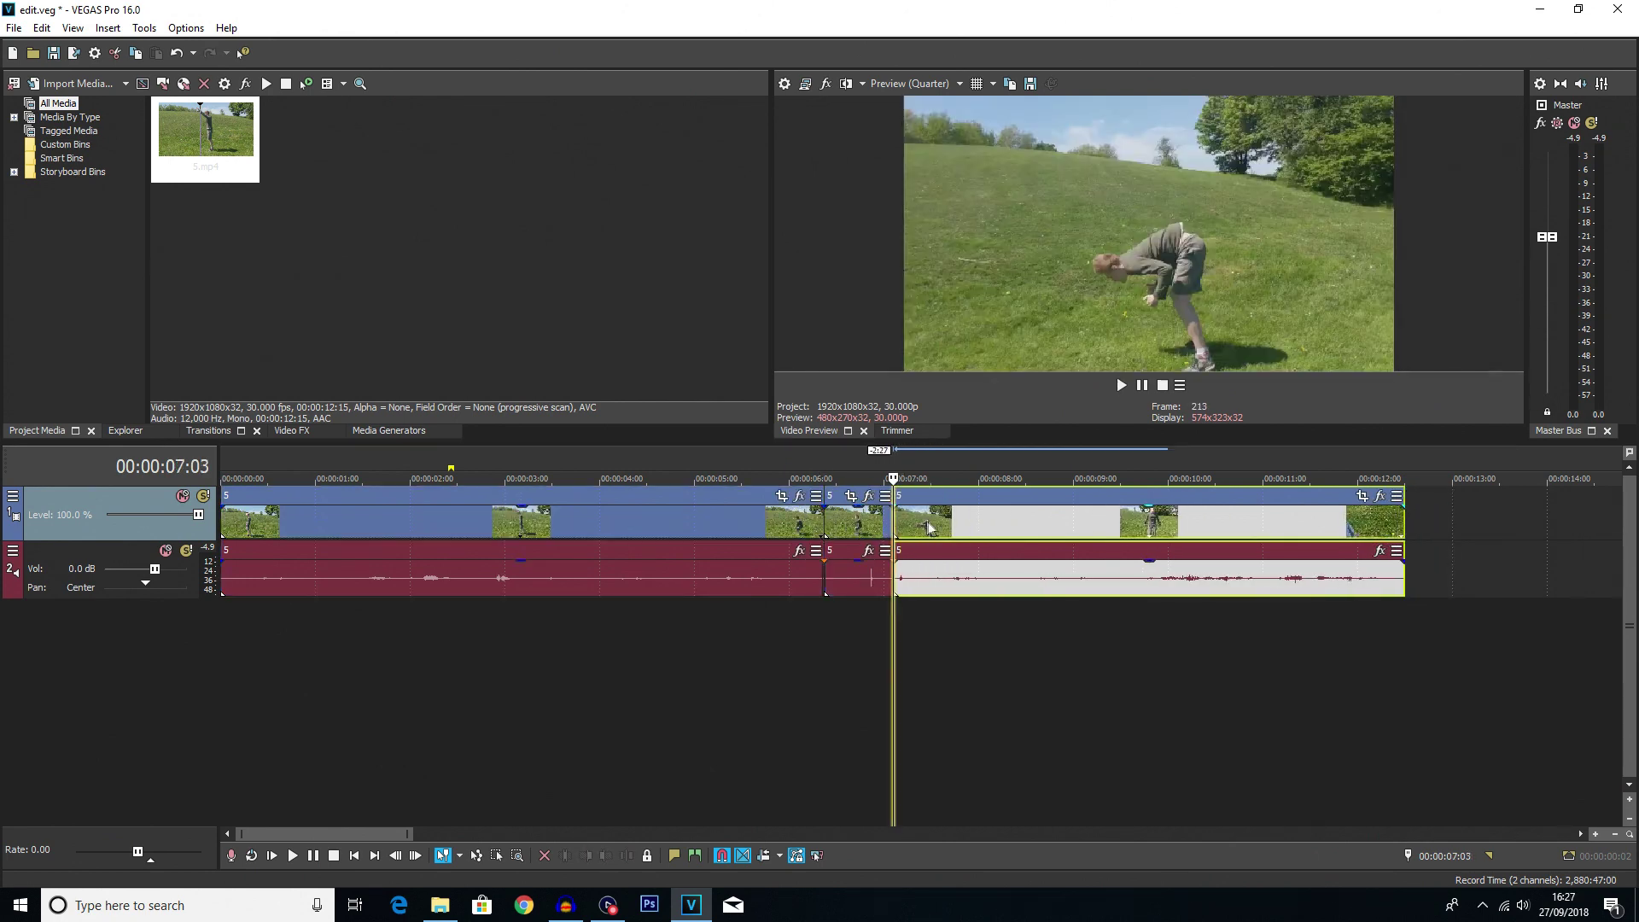
Step: Stretch the backflip event to play slower, preview it, and slide the end clip back after it
{"action": "left_click_drag", "start_coordinate": [906, 529], "coordinate": [1275, 519]}
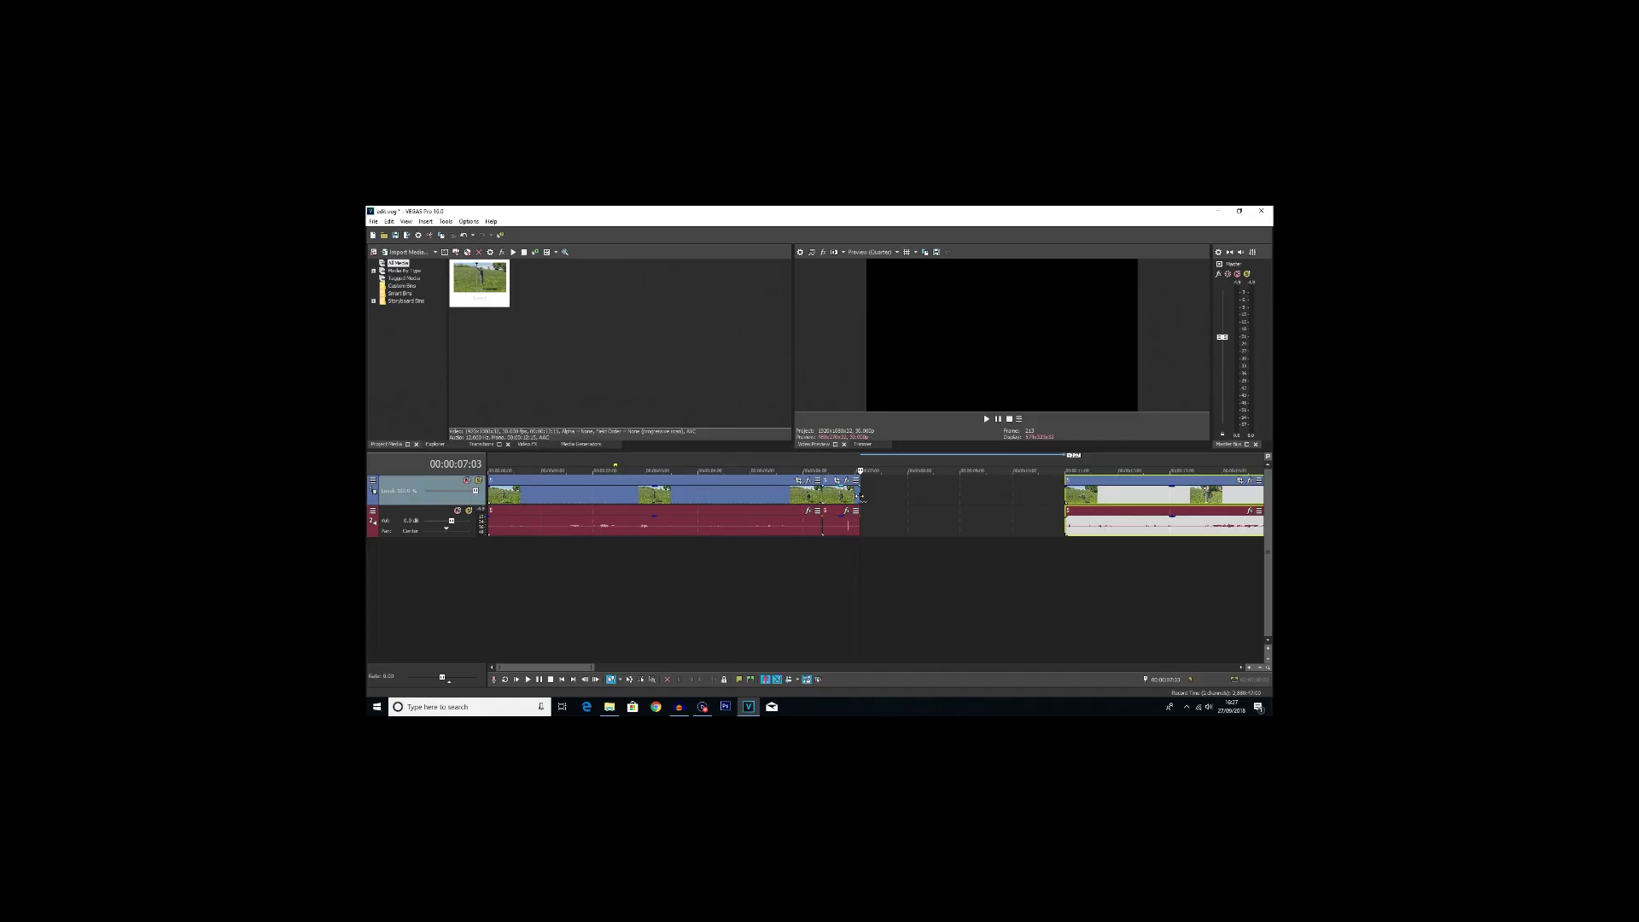
{"action": "left_click_drag", "start_coordinate": [889, 526], "coordinate": [1103, 515]}
{"action": "left_click", "coordinate": [817, 630]}
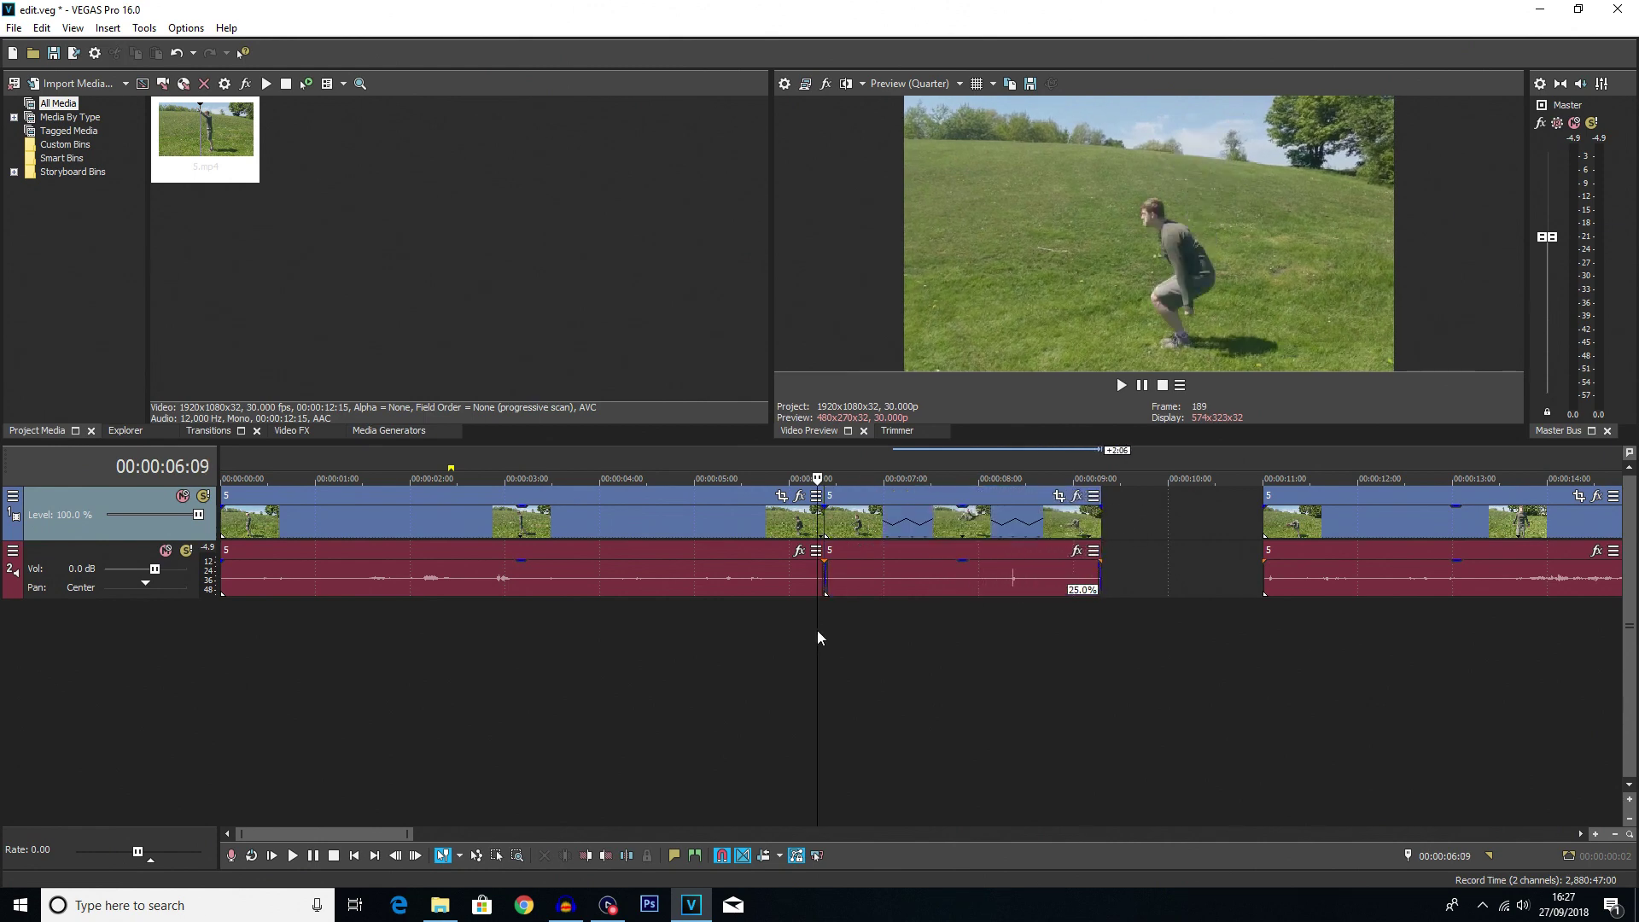
{"action": "key", "text": "space"}
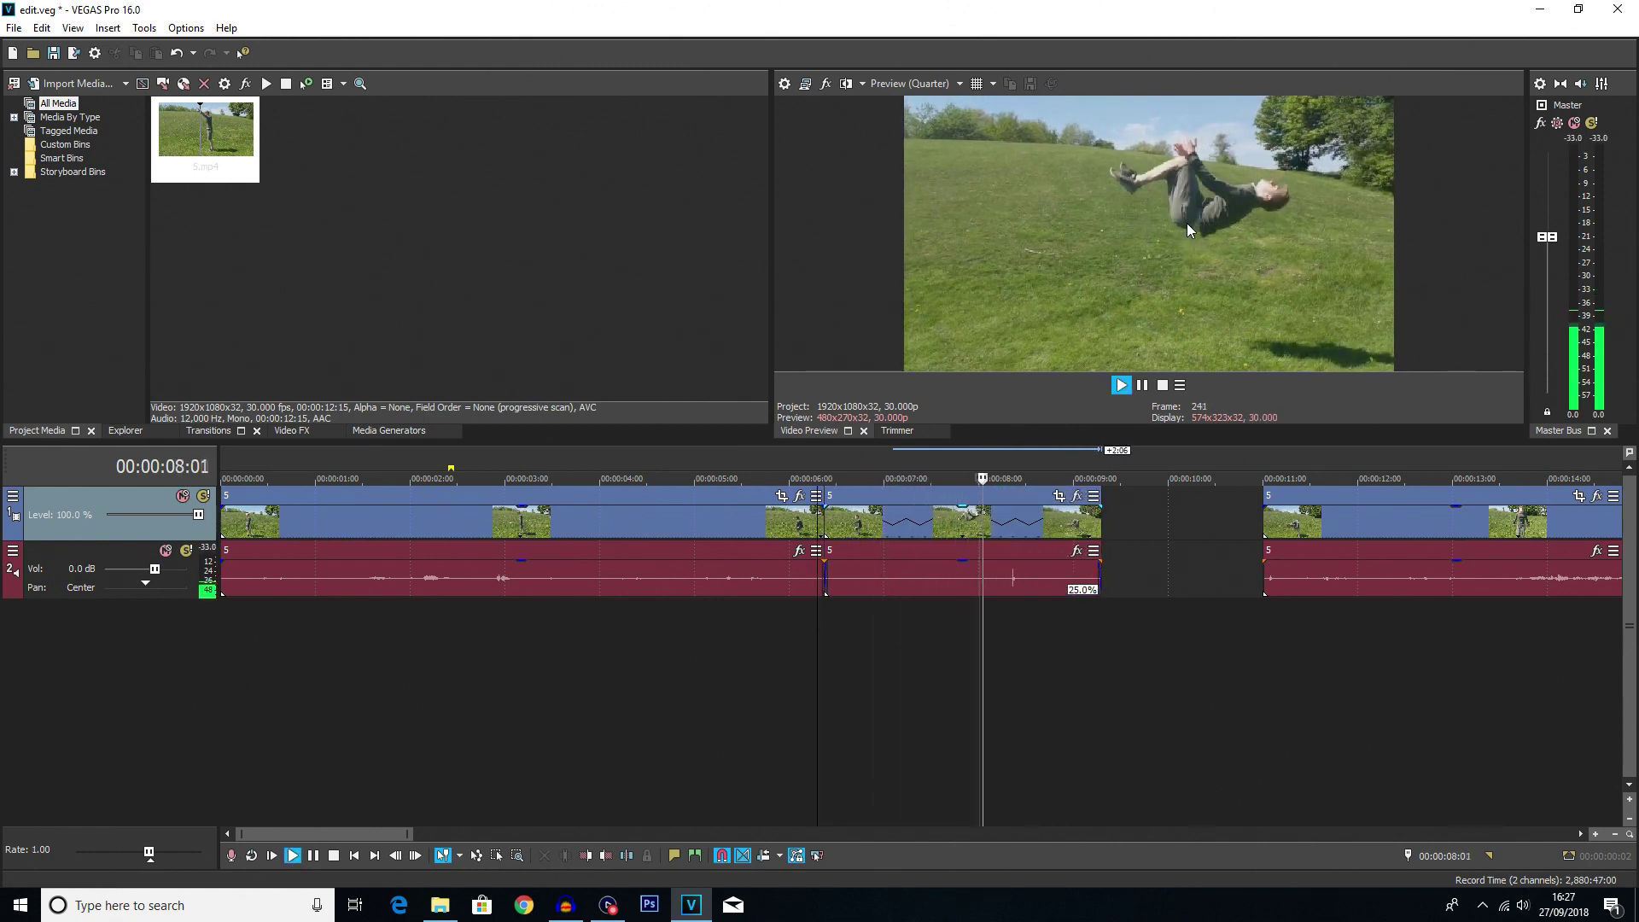
{"action": "key", "text": "space"}
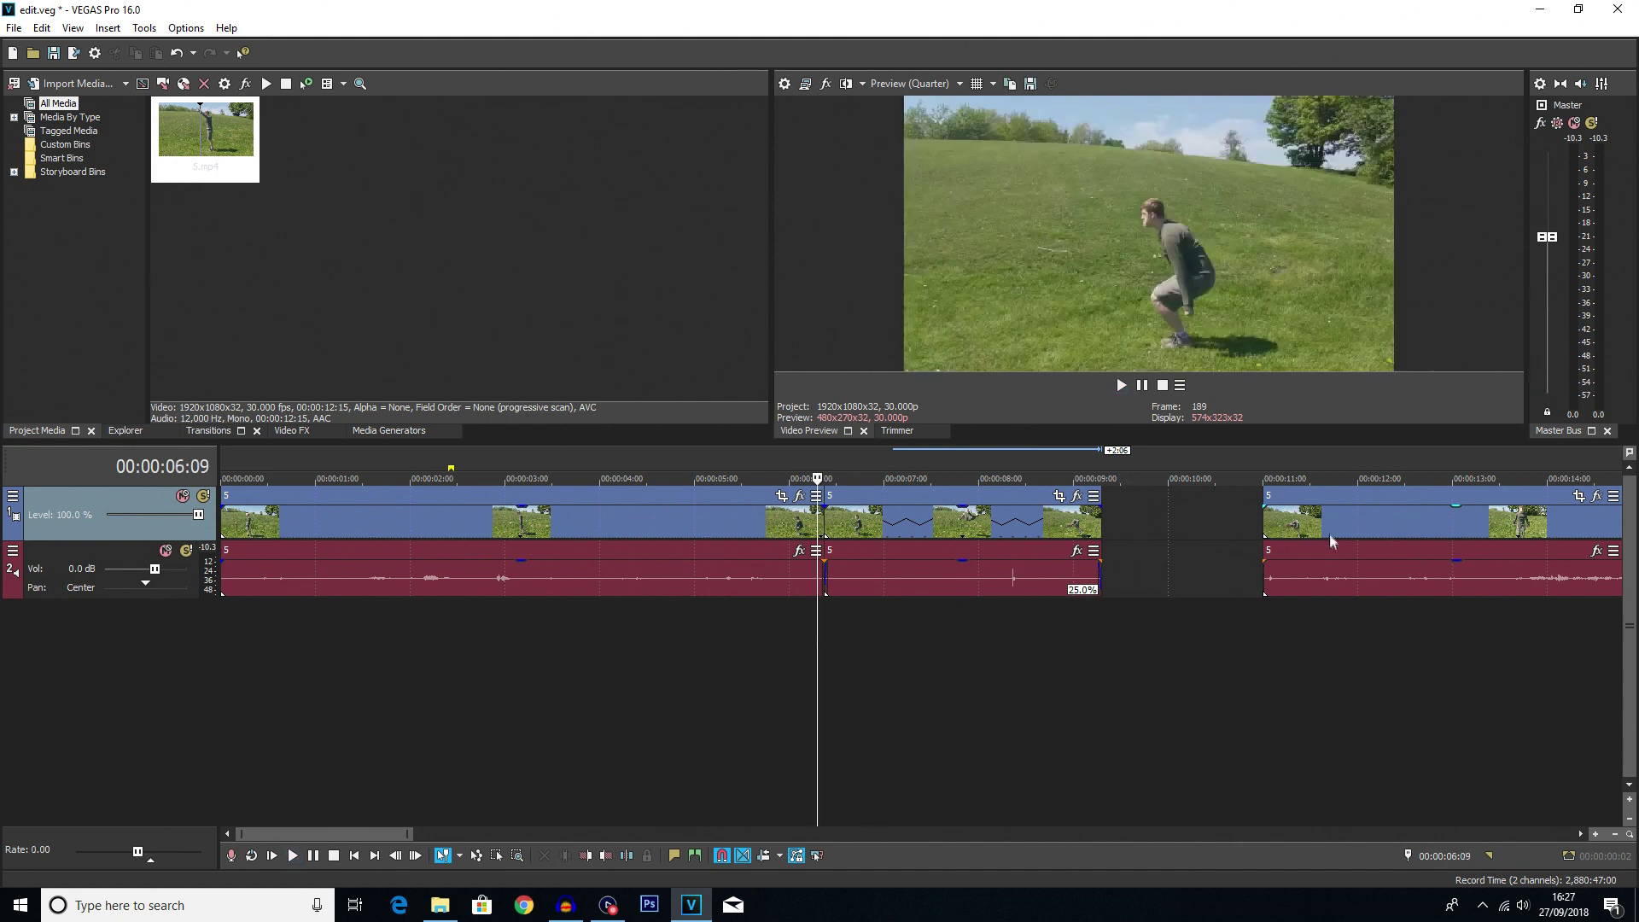
{"action": "left_click_drag", "start_coordinate": [1328, 533], "coordinate": [937, 527]}
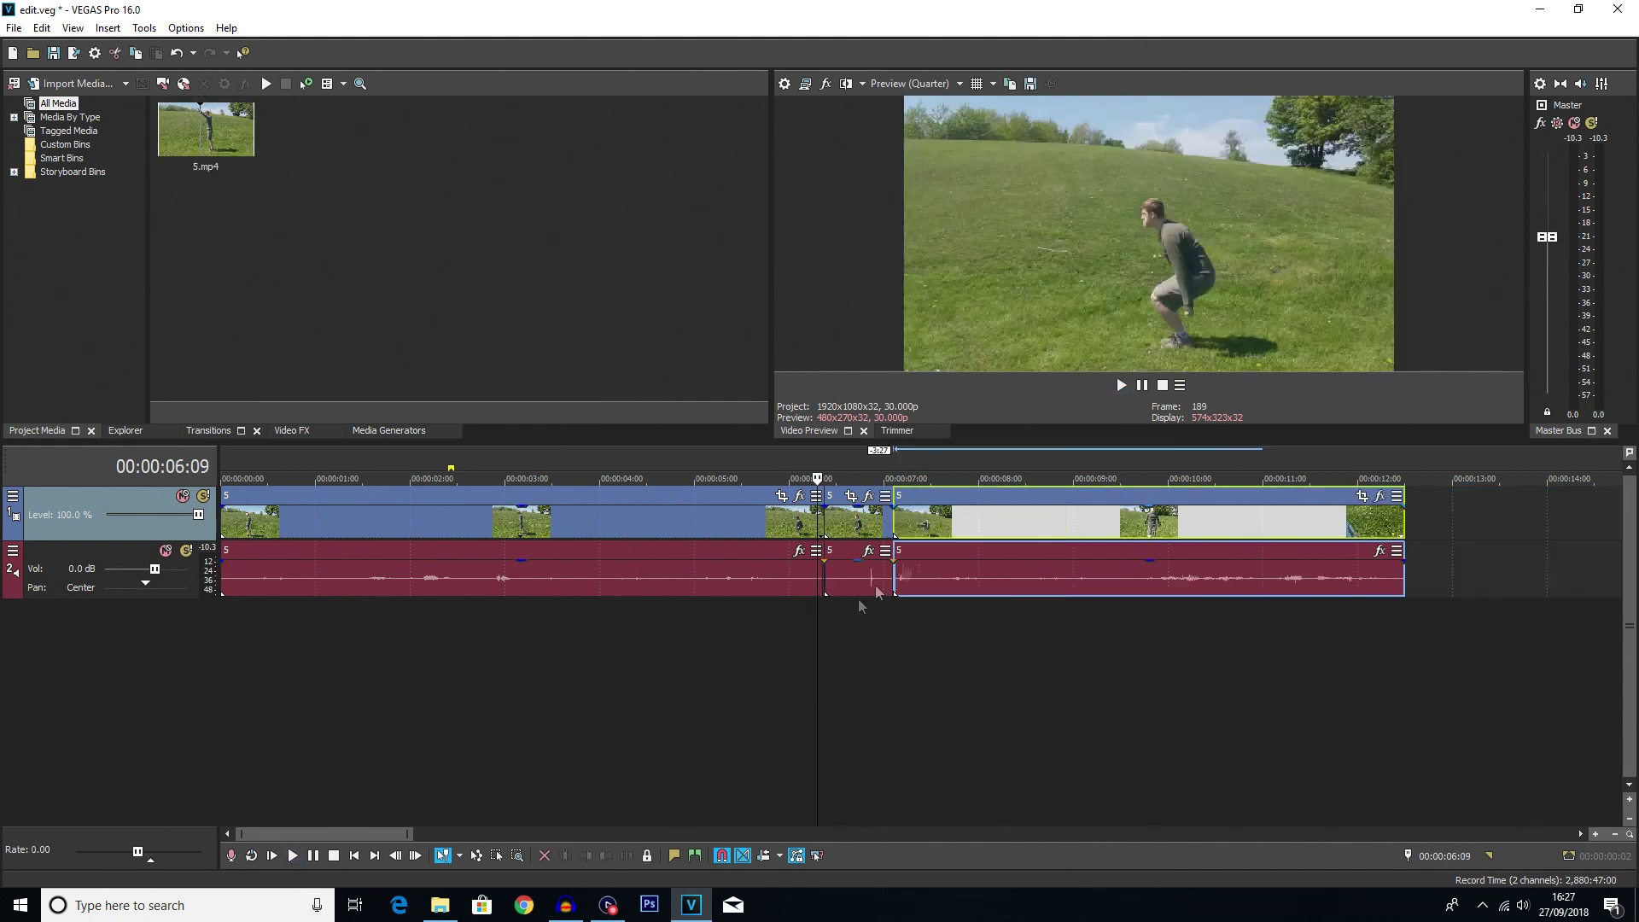
{"action": "left_click", "coordinate": [785, 638]}
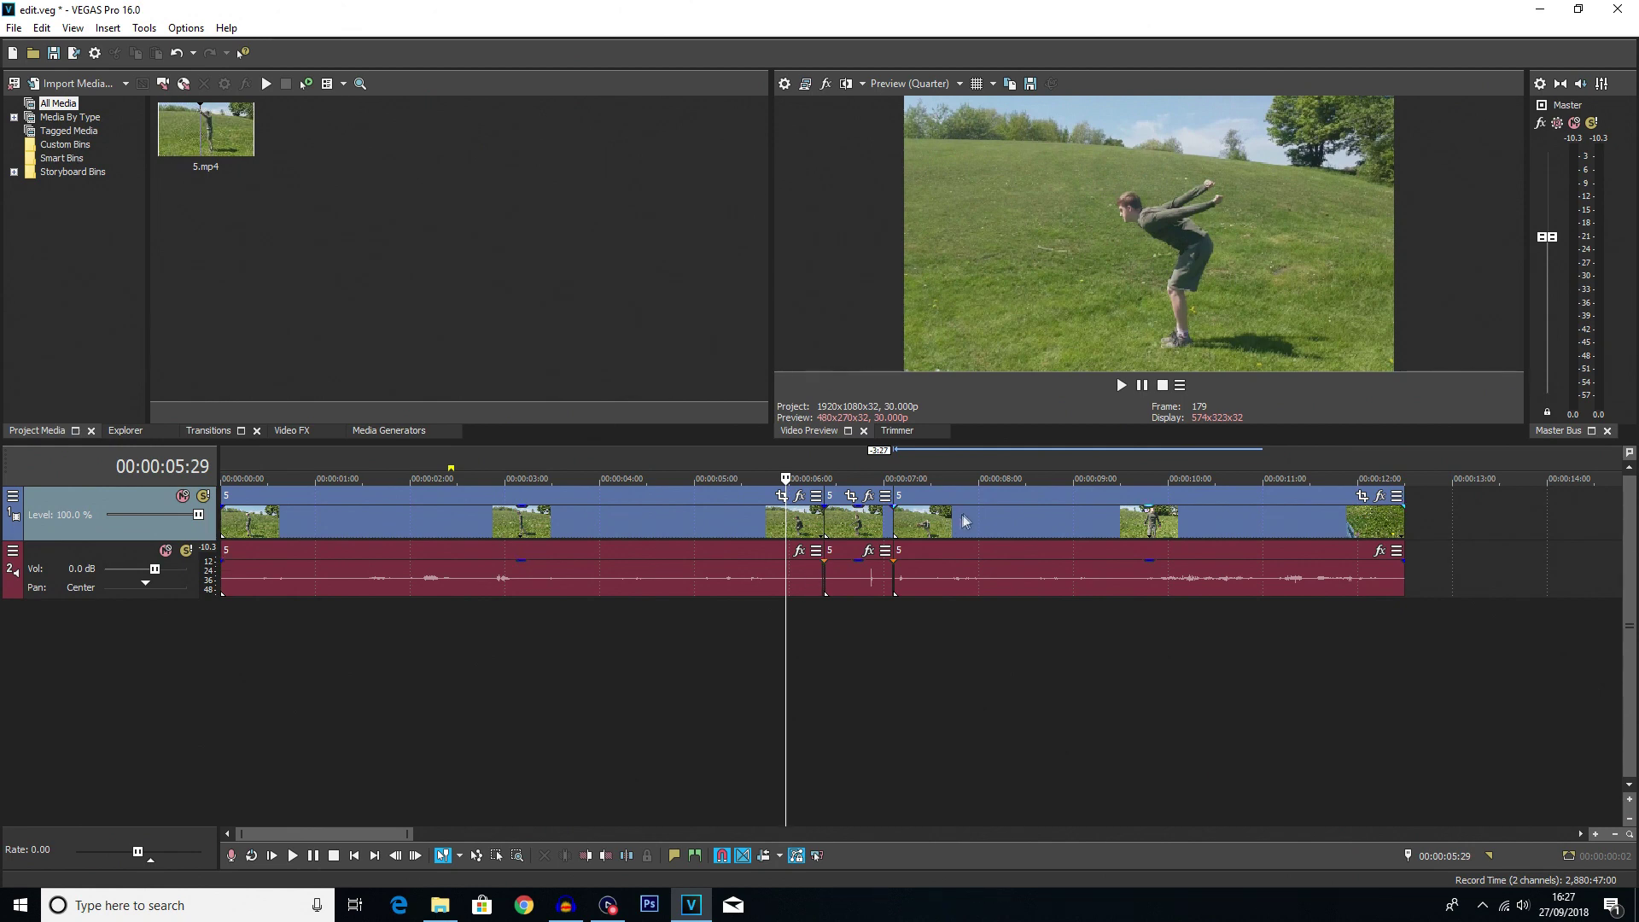
{"action": "left_click", "coordinate": [894, 687]}
{"action": "scroll", "coordinate": [884, 647], "scroll_direction": "up", "scroll_amount": 2}
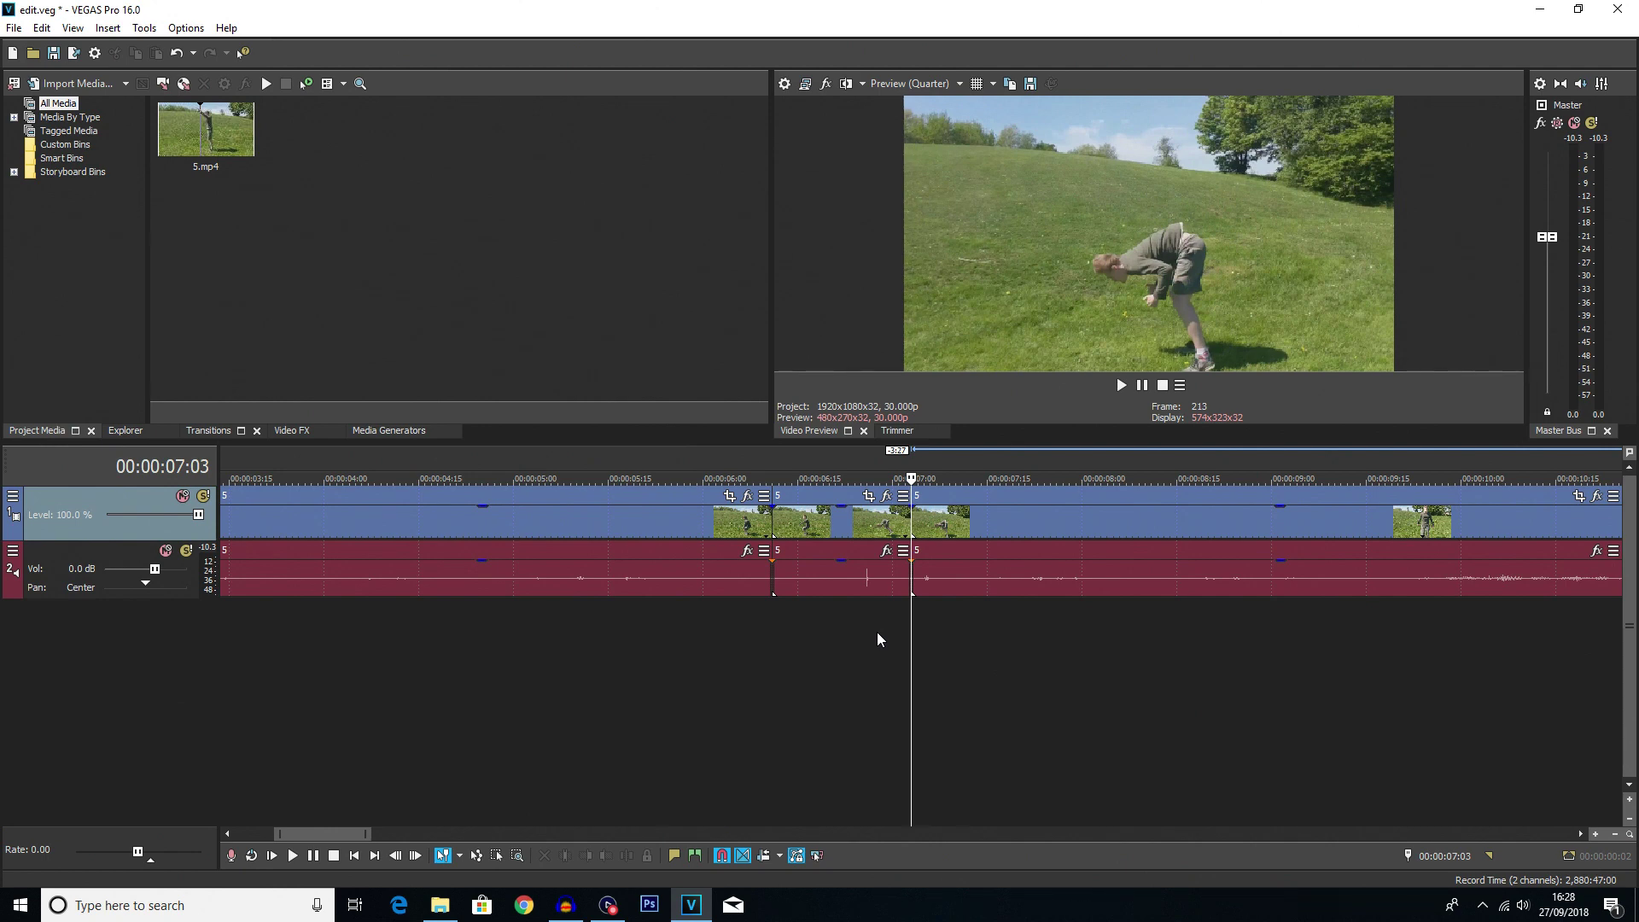
{"action": "scroll", "coordinate": [835, 633], "scroll_direction": "down", "scroll_amount": 3}
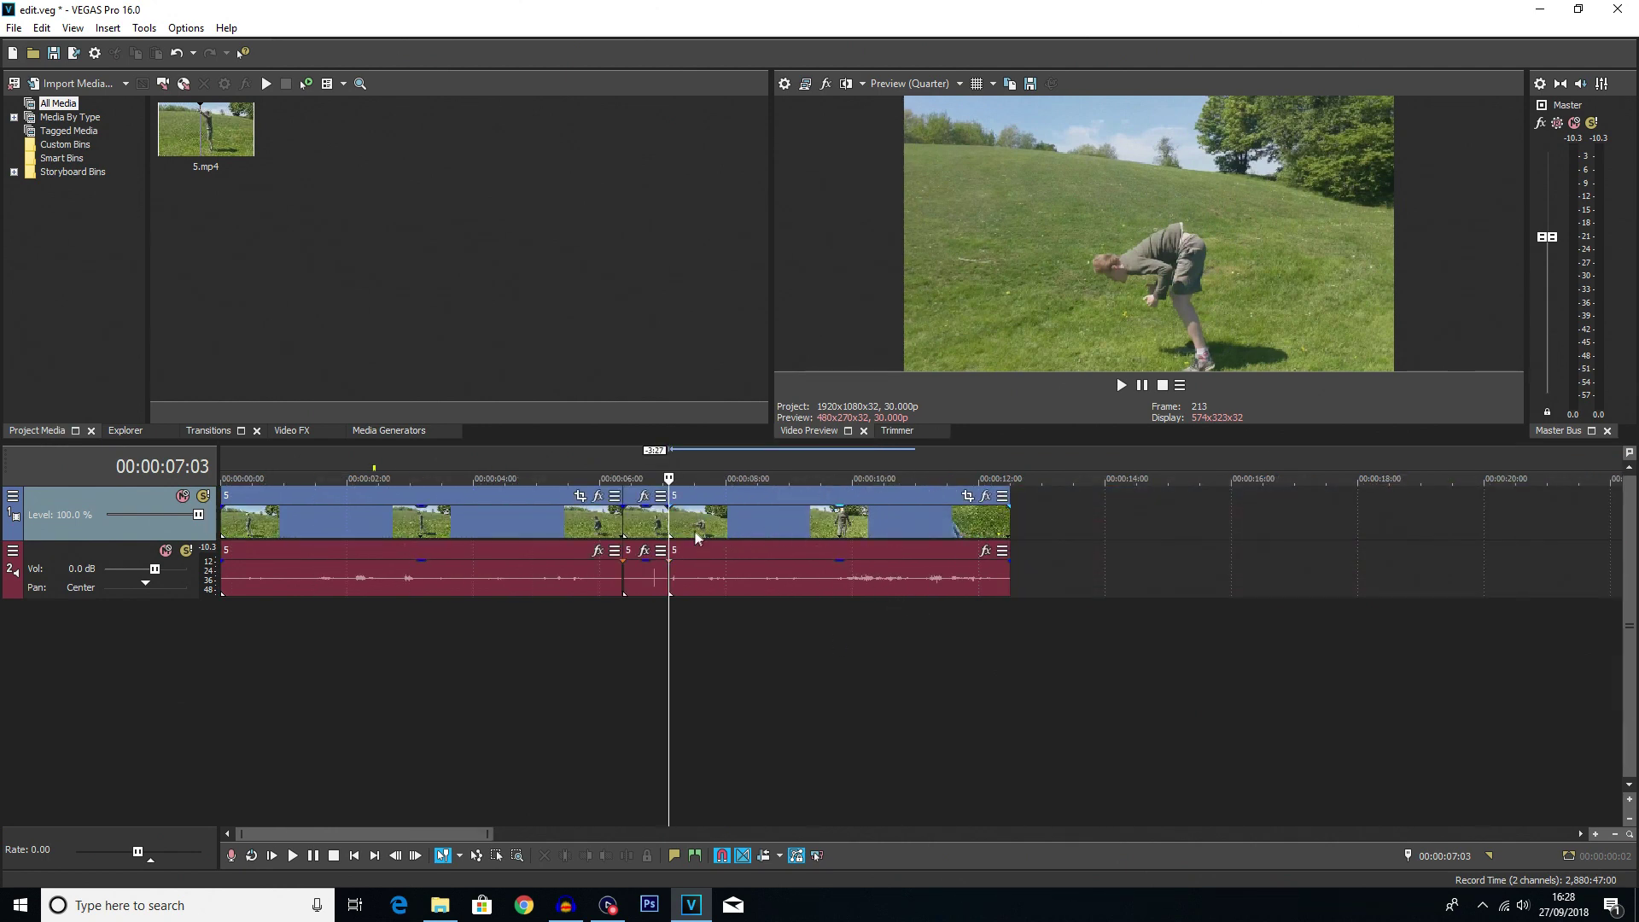
Step: Move the end clip later and stretch the backflip's audio event so it plays slower
{"action": "left_click_drag", "start_coordinate": [695, 536], "coordinate": [911, 518]}
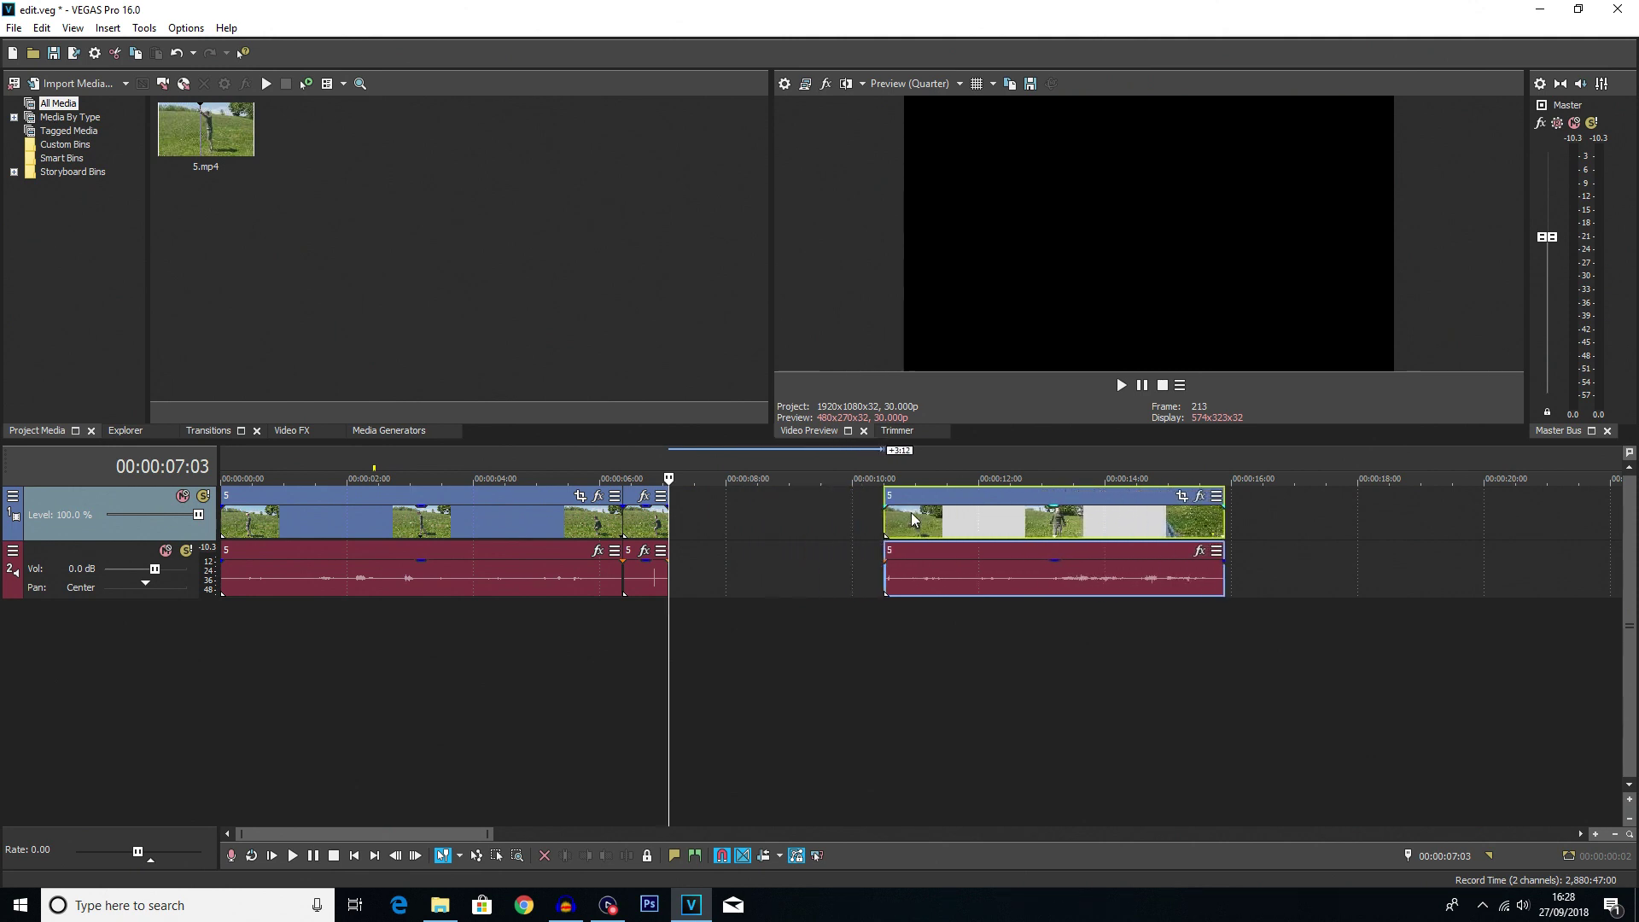
{"action": "scroll", "coordinate": [751, 598], "scroll_direction": "up", "scroll_amount": 4}
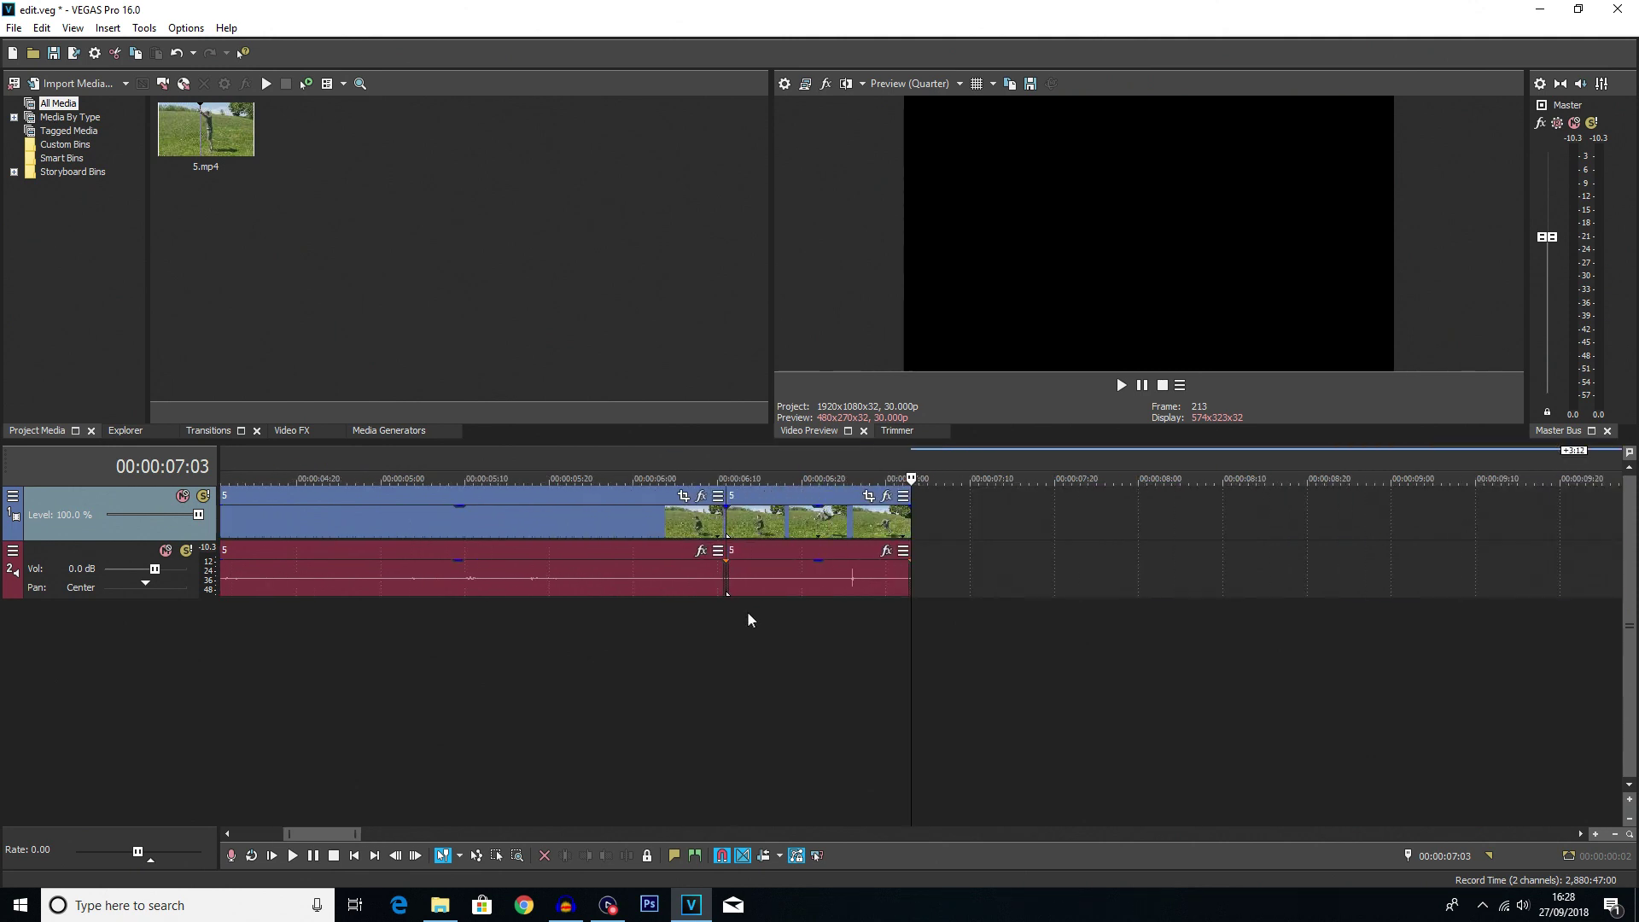
{"action": "left_click", "coordinate": [828, 567]}
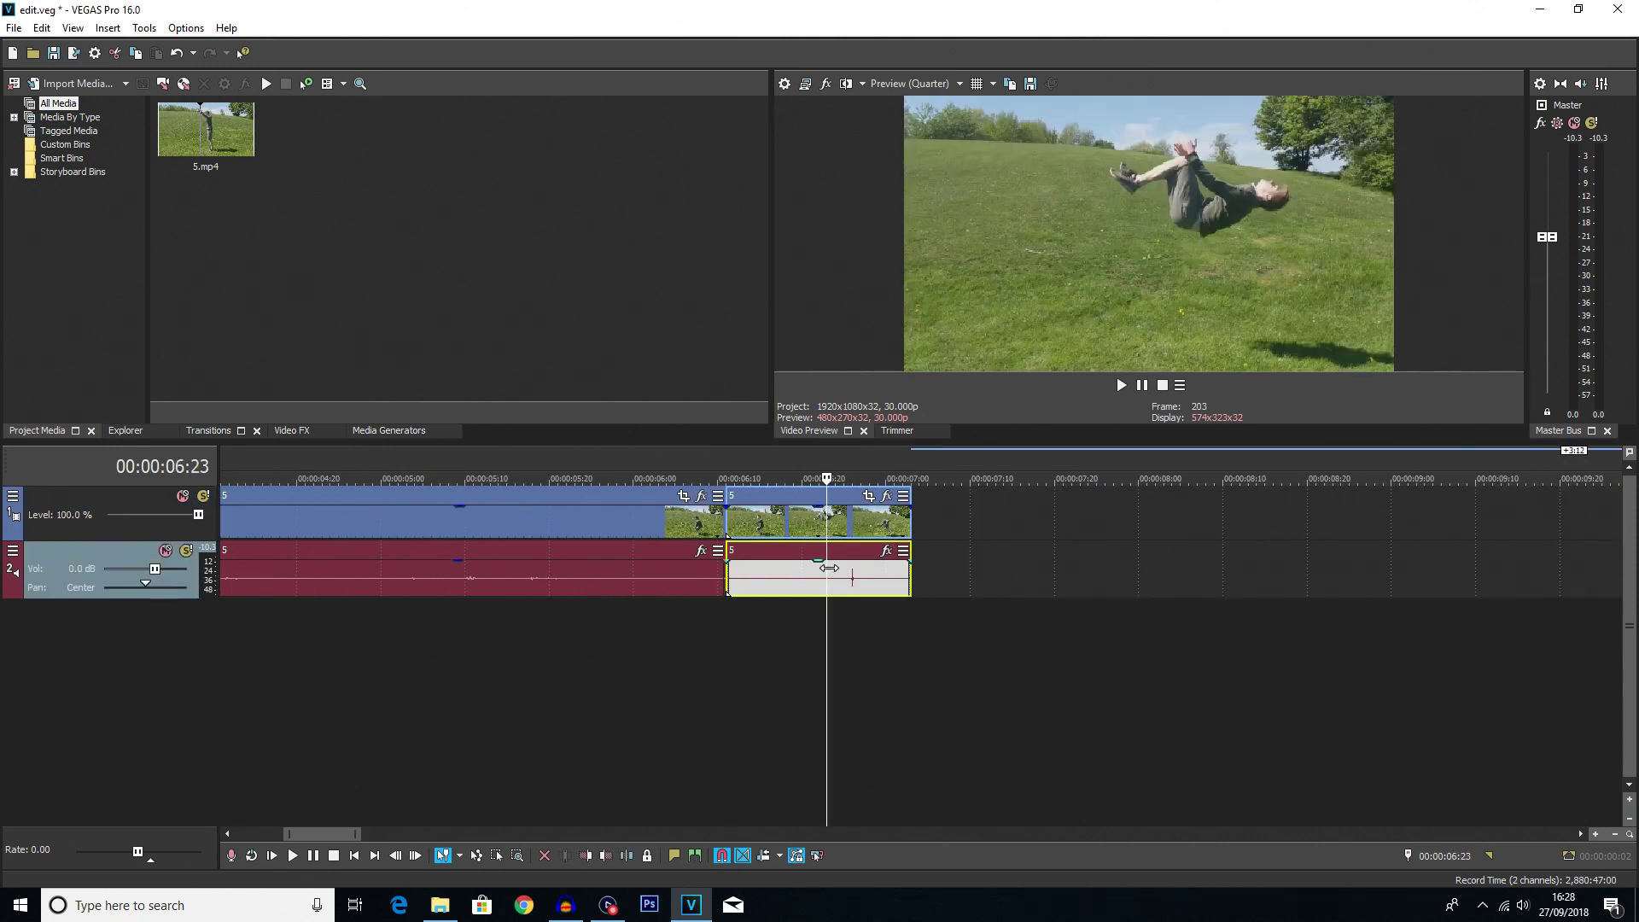
{"action": "scroll", "coordinate": [829, 571], "scroll_direction": "down", "scroll_amount": 2}
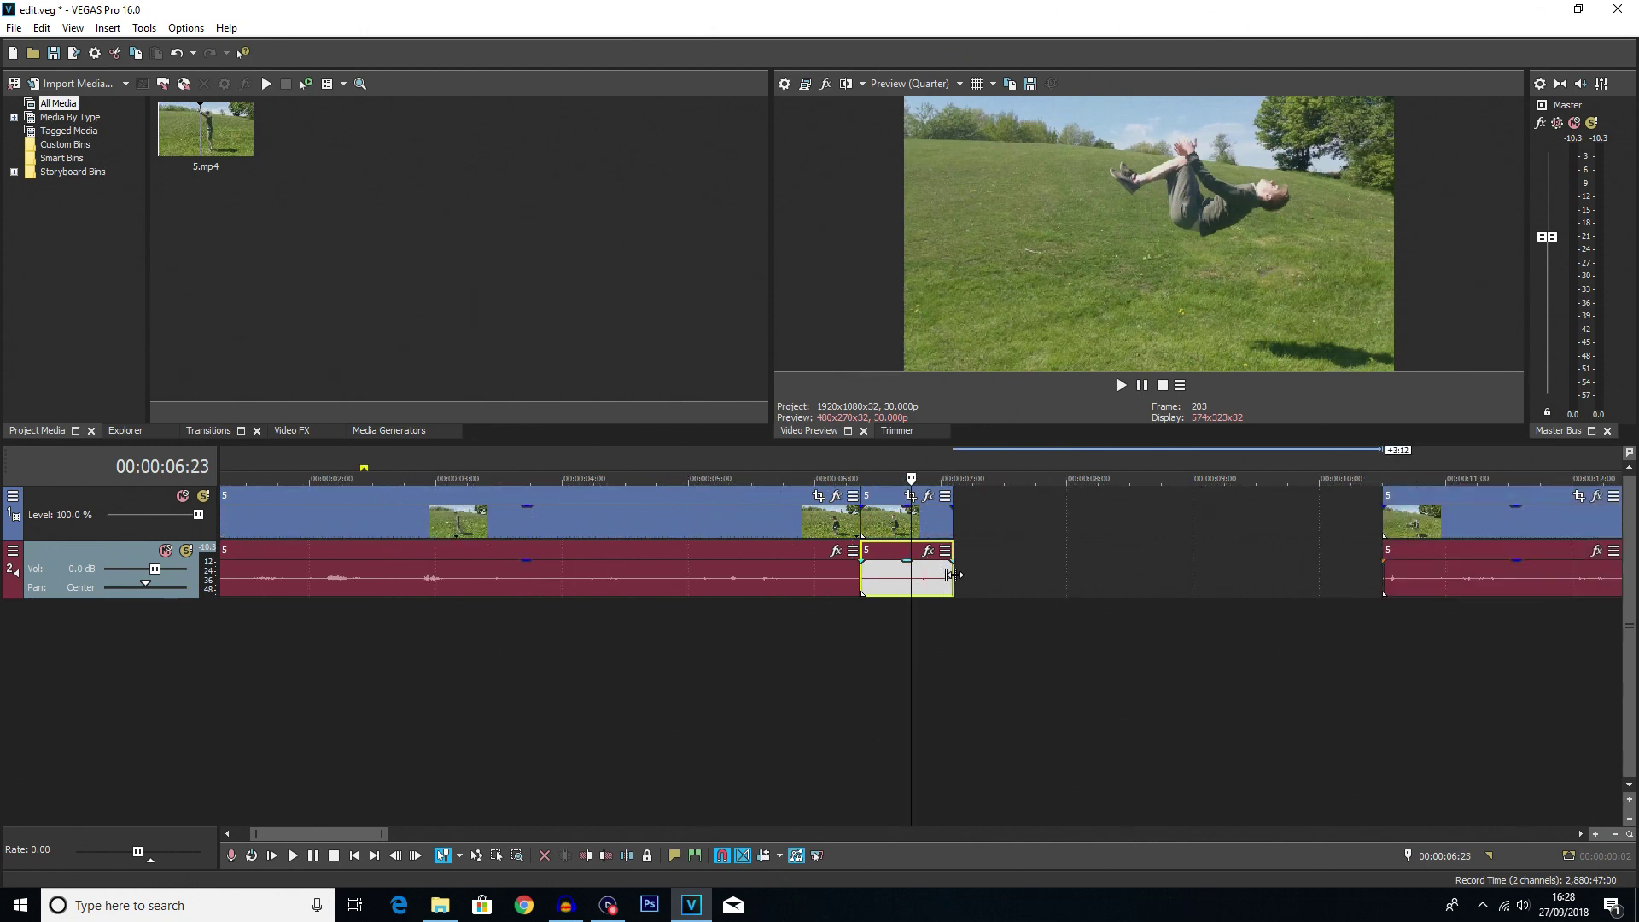
{"action": "left_click_drag", "start_coordinate": [949, 574], "coordinate": [1272, 556]}
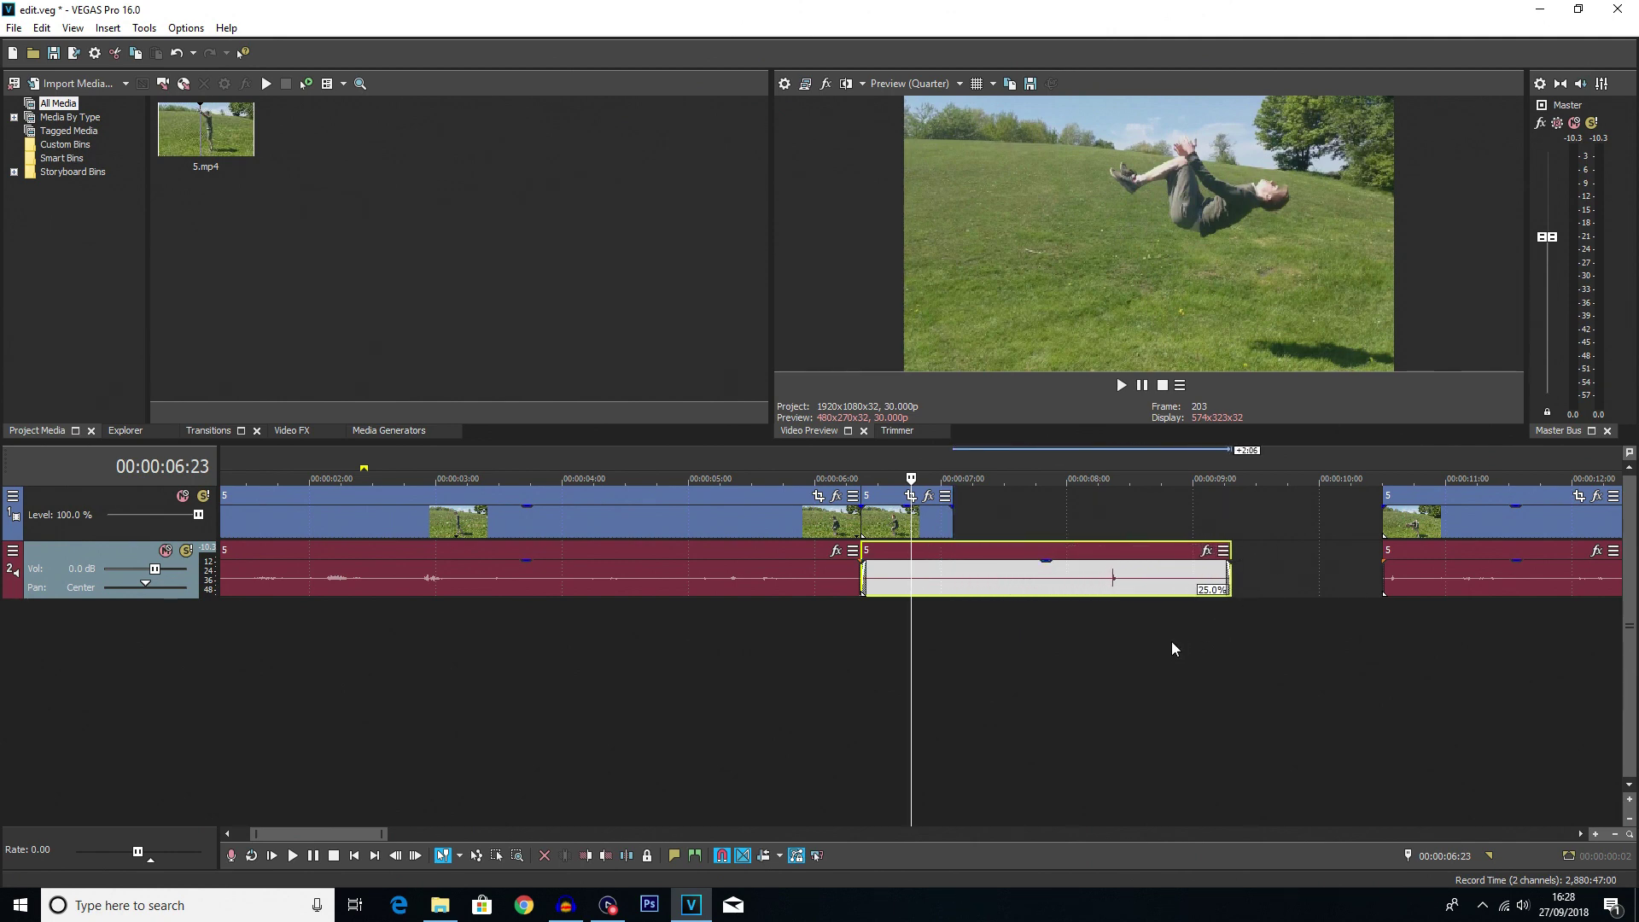
{"action": "left_click", "coordinate": [1109, 647]}
Step: Extend the middle video clip to about 9.2 seconds and slide the final clip left against it
{"action": "left_click", "coordinate": [1210, 604]}
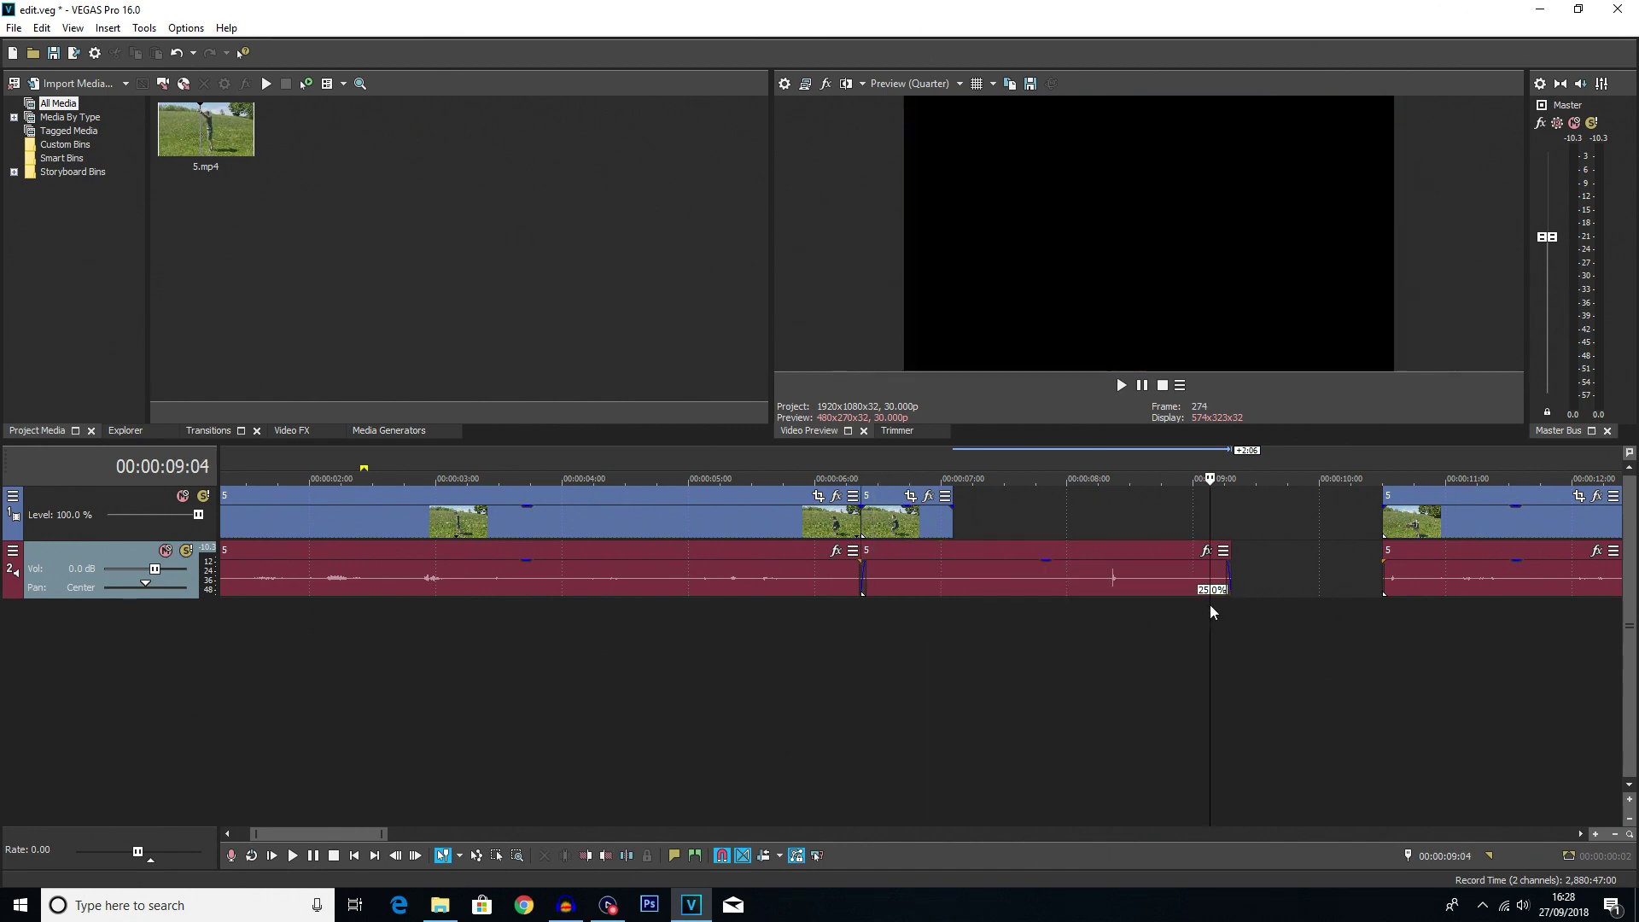
{"action": "left_click", "coordinate": [953, 516]}
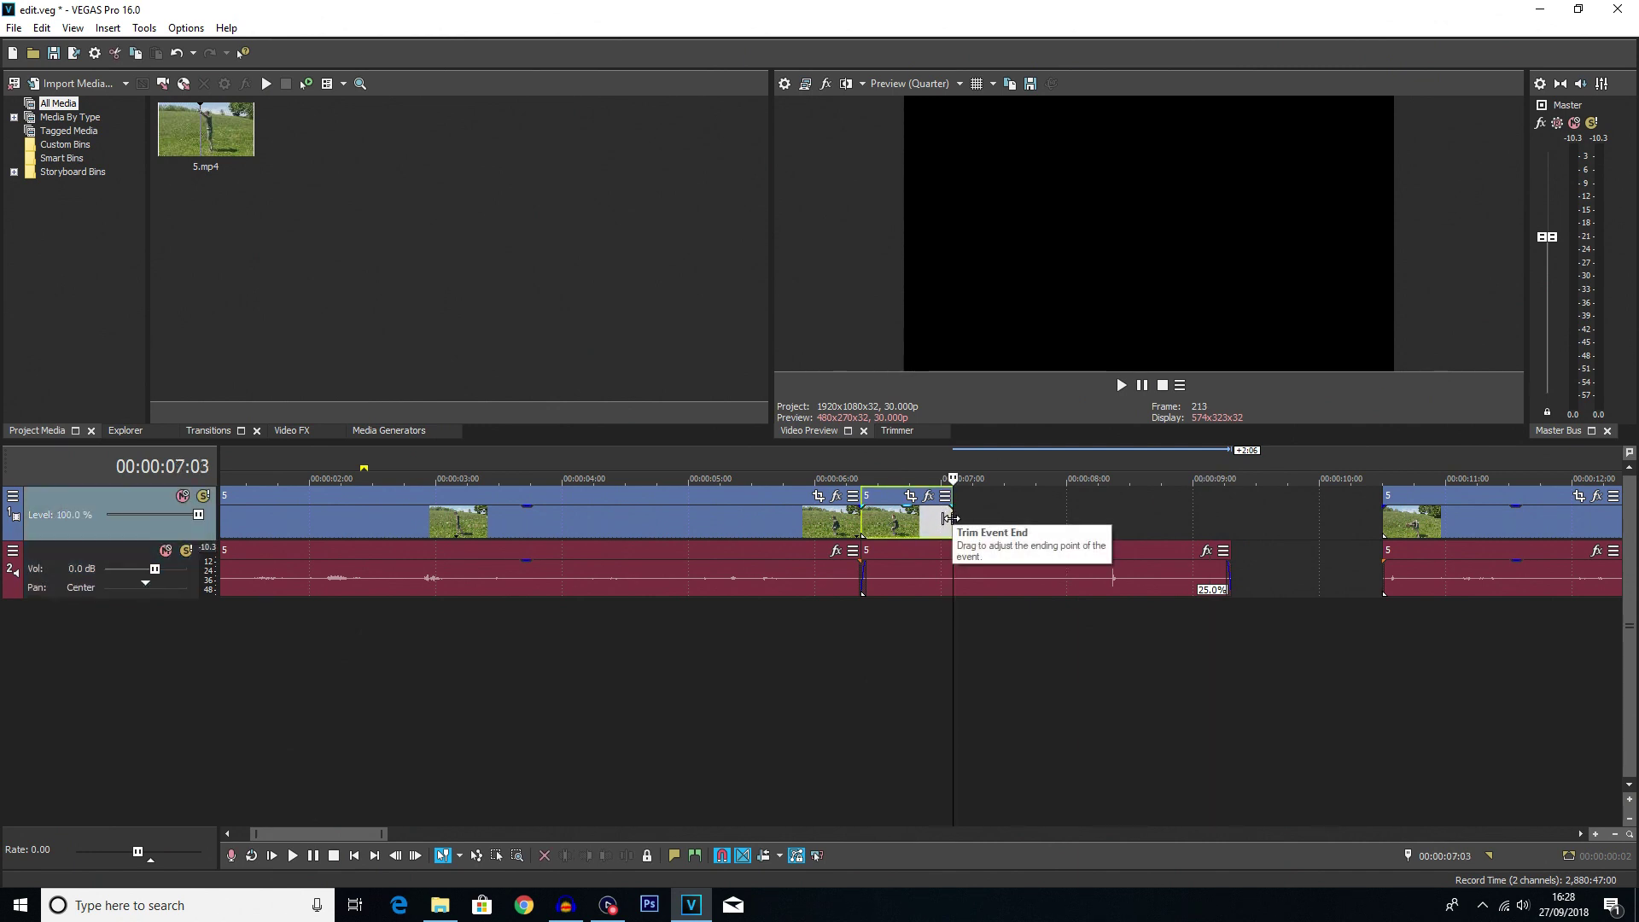
{"action": "left_click_drag", "start_coordinate": [953, 515], "coordinate": [1231, 513]}
{"action": "left_click_drag", "start_coordinate": [1443, 522], "coordinate": [1283, 531]}
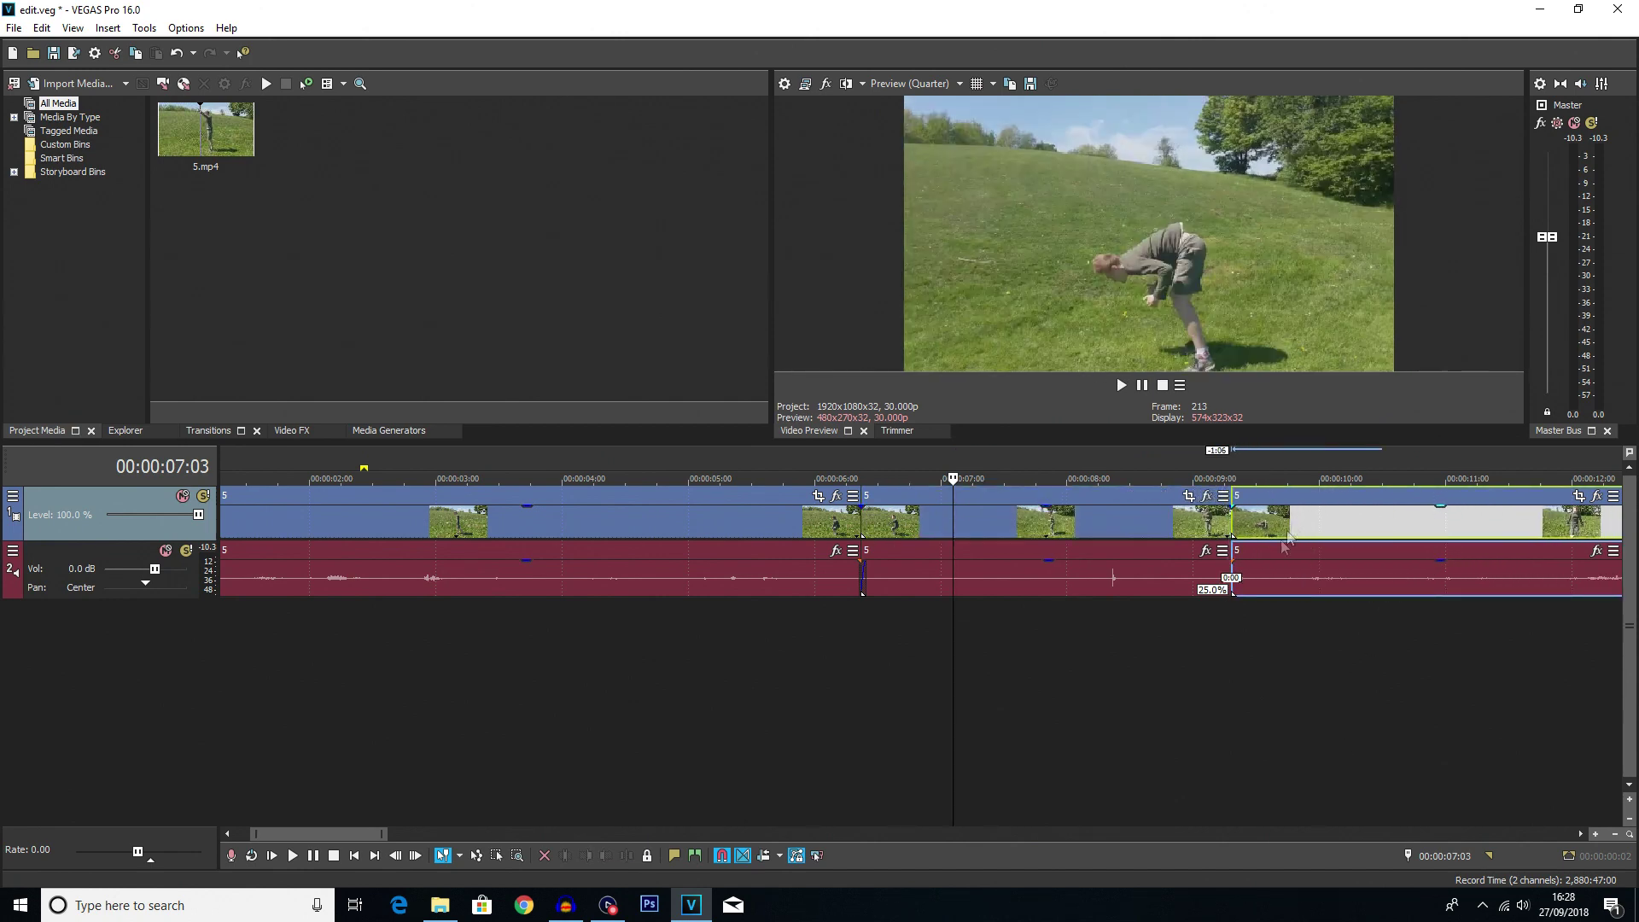
{"action": "left_click", "coordinate": [803, 631]}
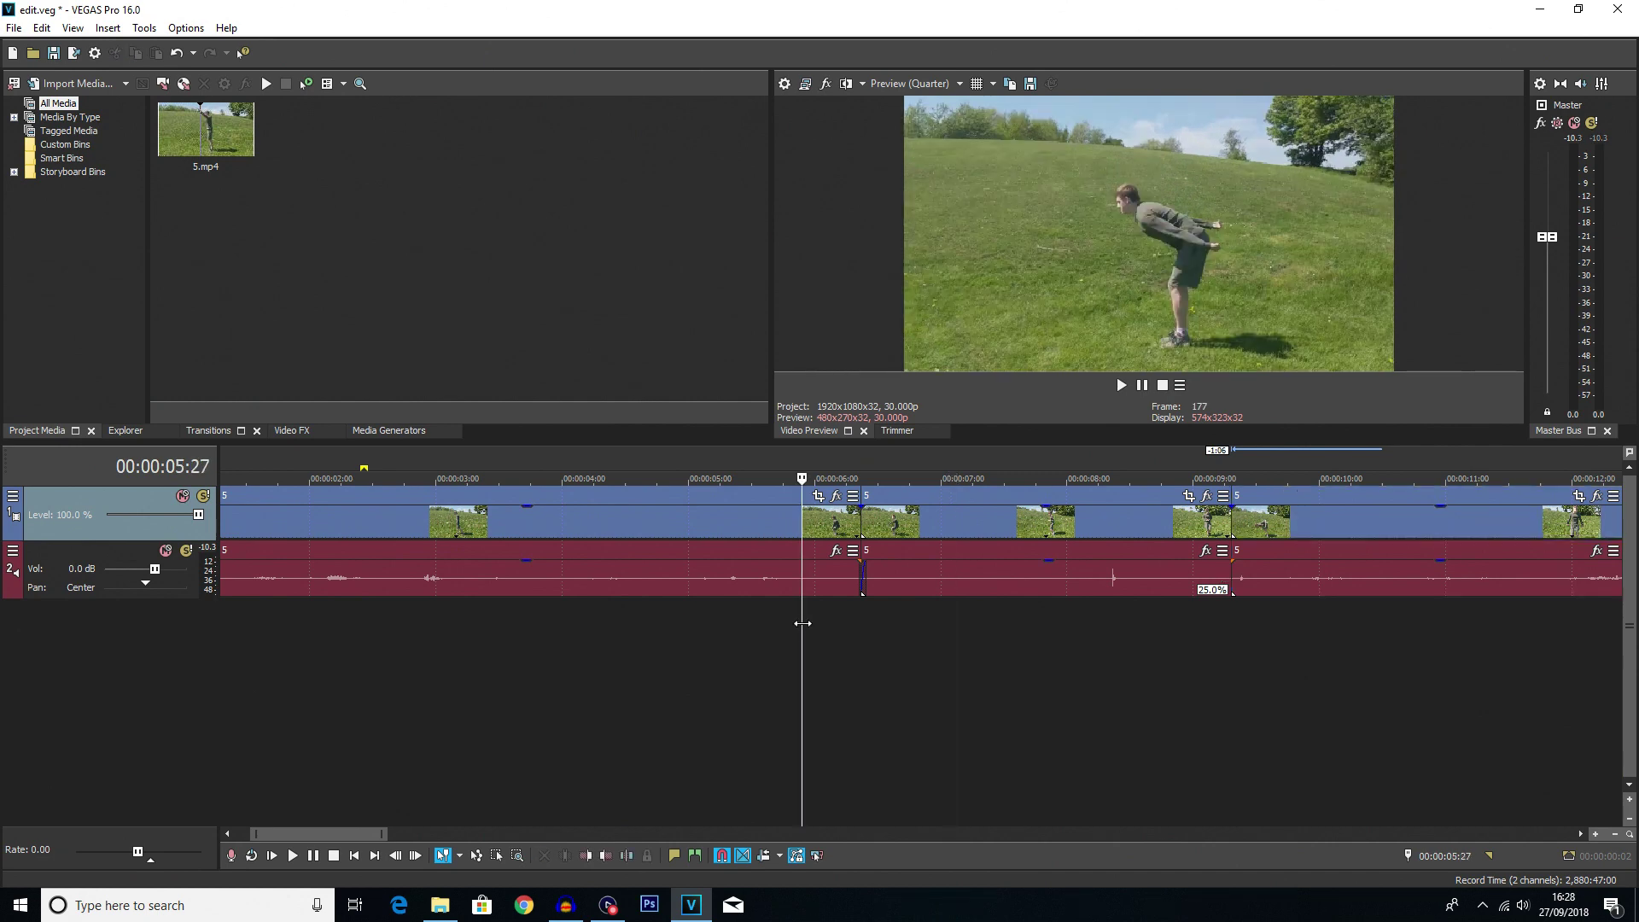
Step: Preview the trimmed edit from 5:27 through the slowed backflip
{"action": "key", "text": "space"}
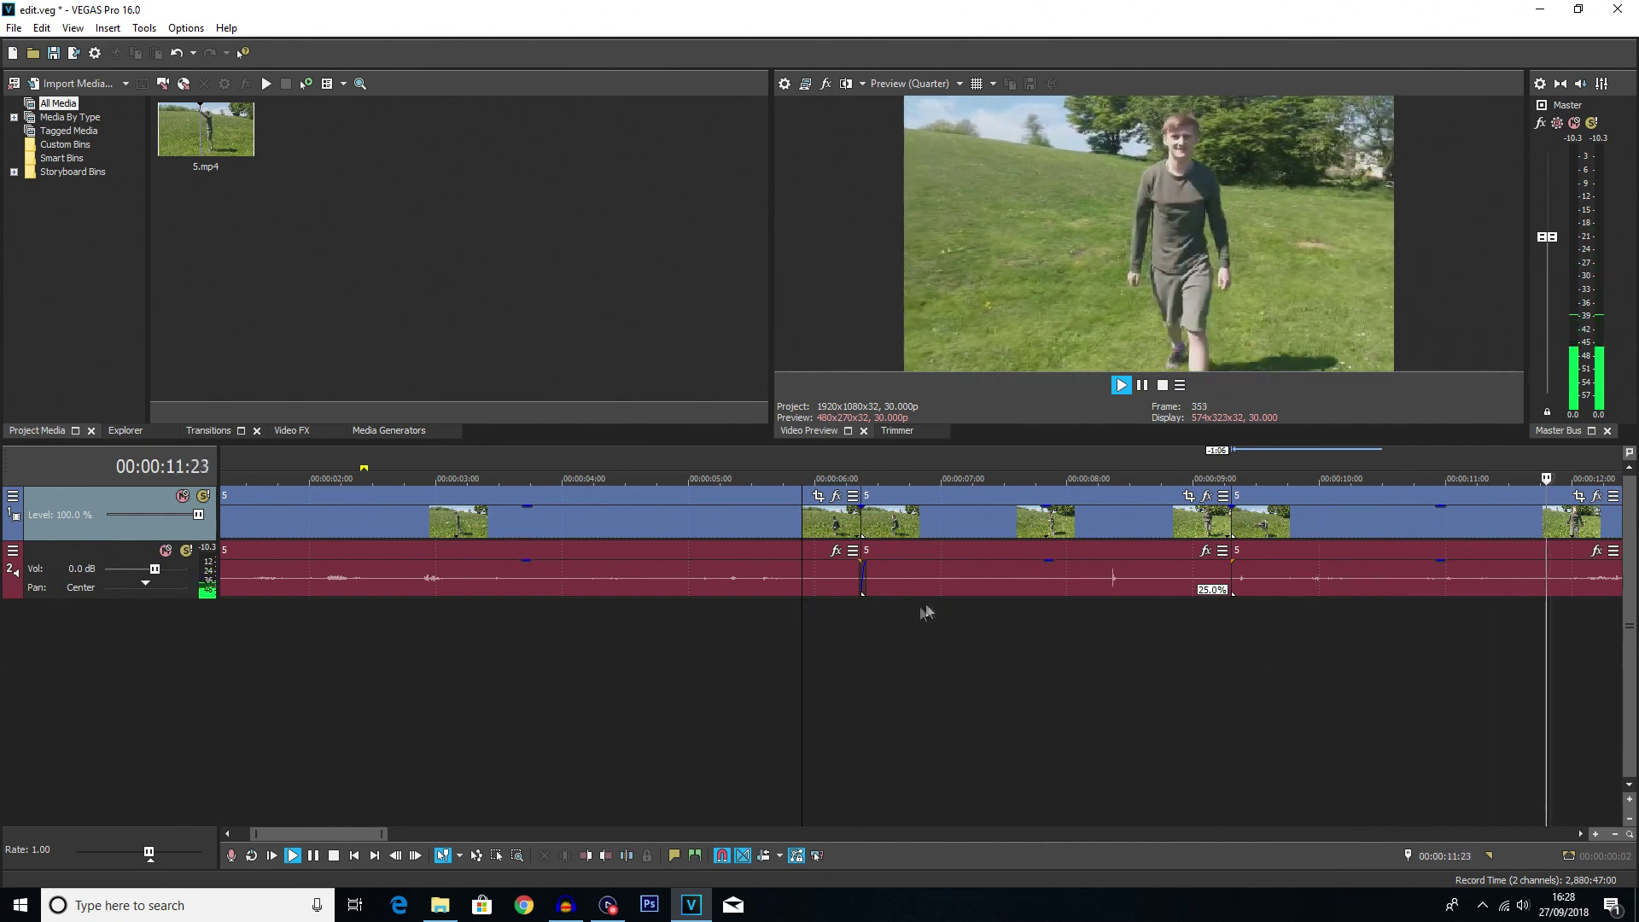
{"action": "key", "text": "space"}
{"action": "left_click", "coordinate": [811, 472]}
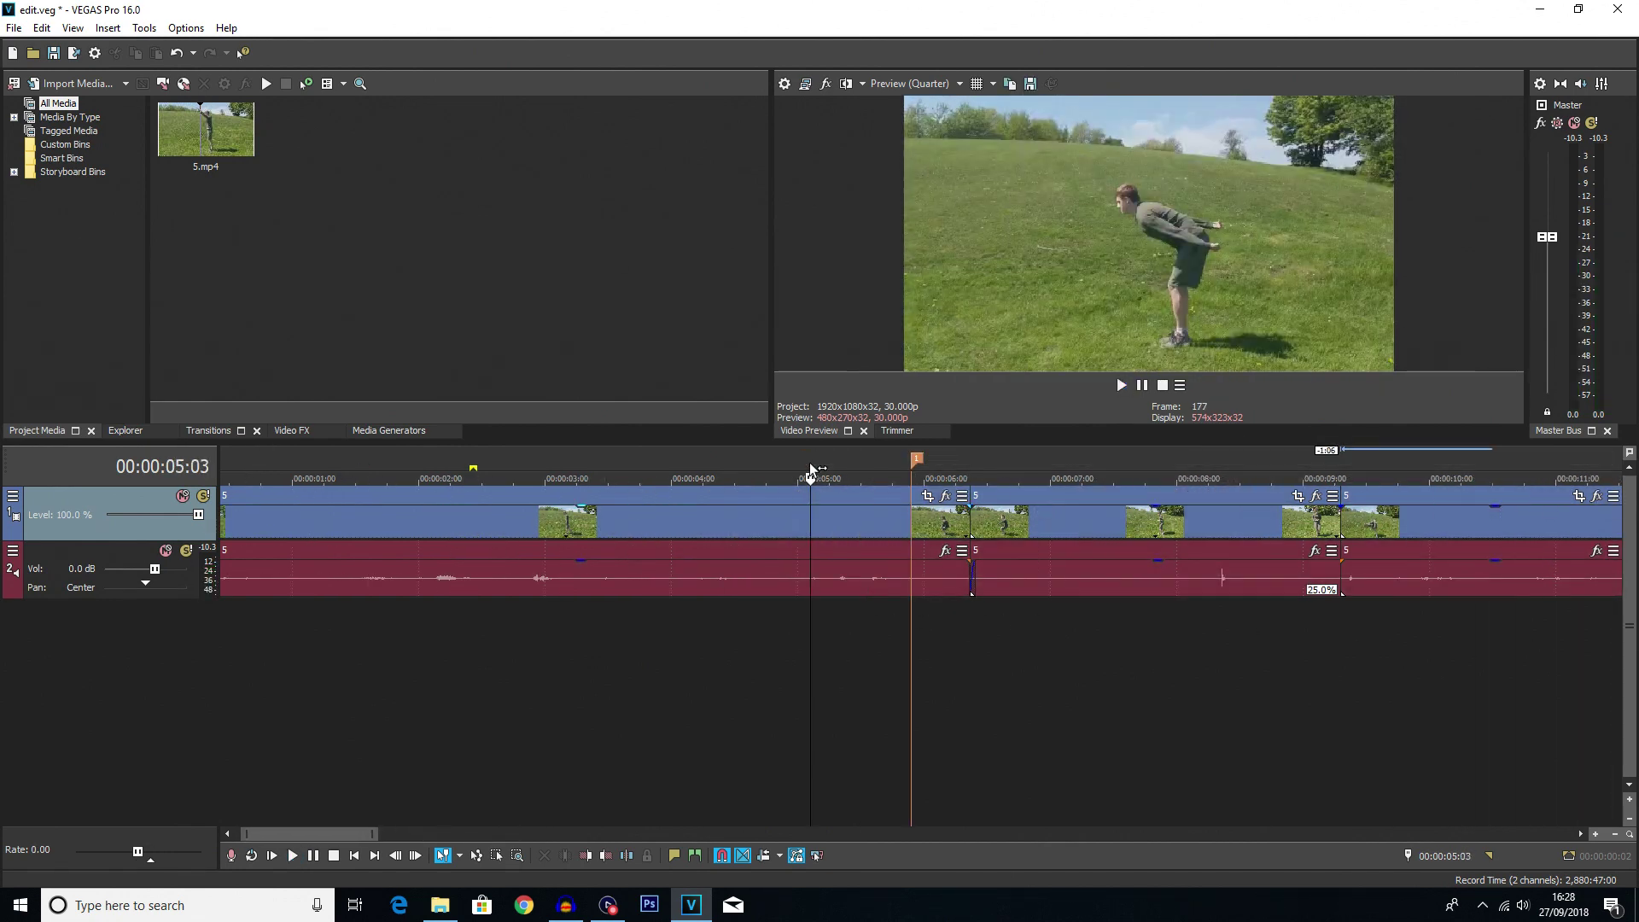
Step: Delete the stray marker at the middle clip's start and select the middle video clip
{"action": "right_click", "coordinate": [852, 463]}
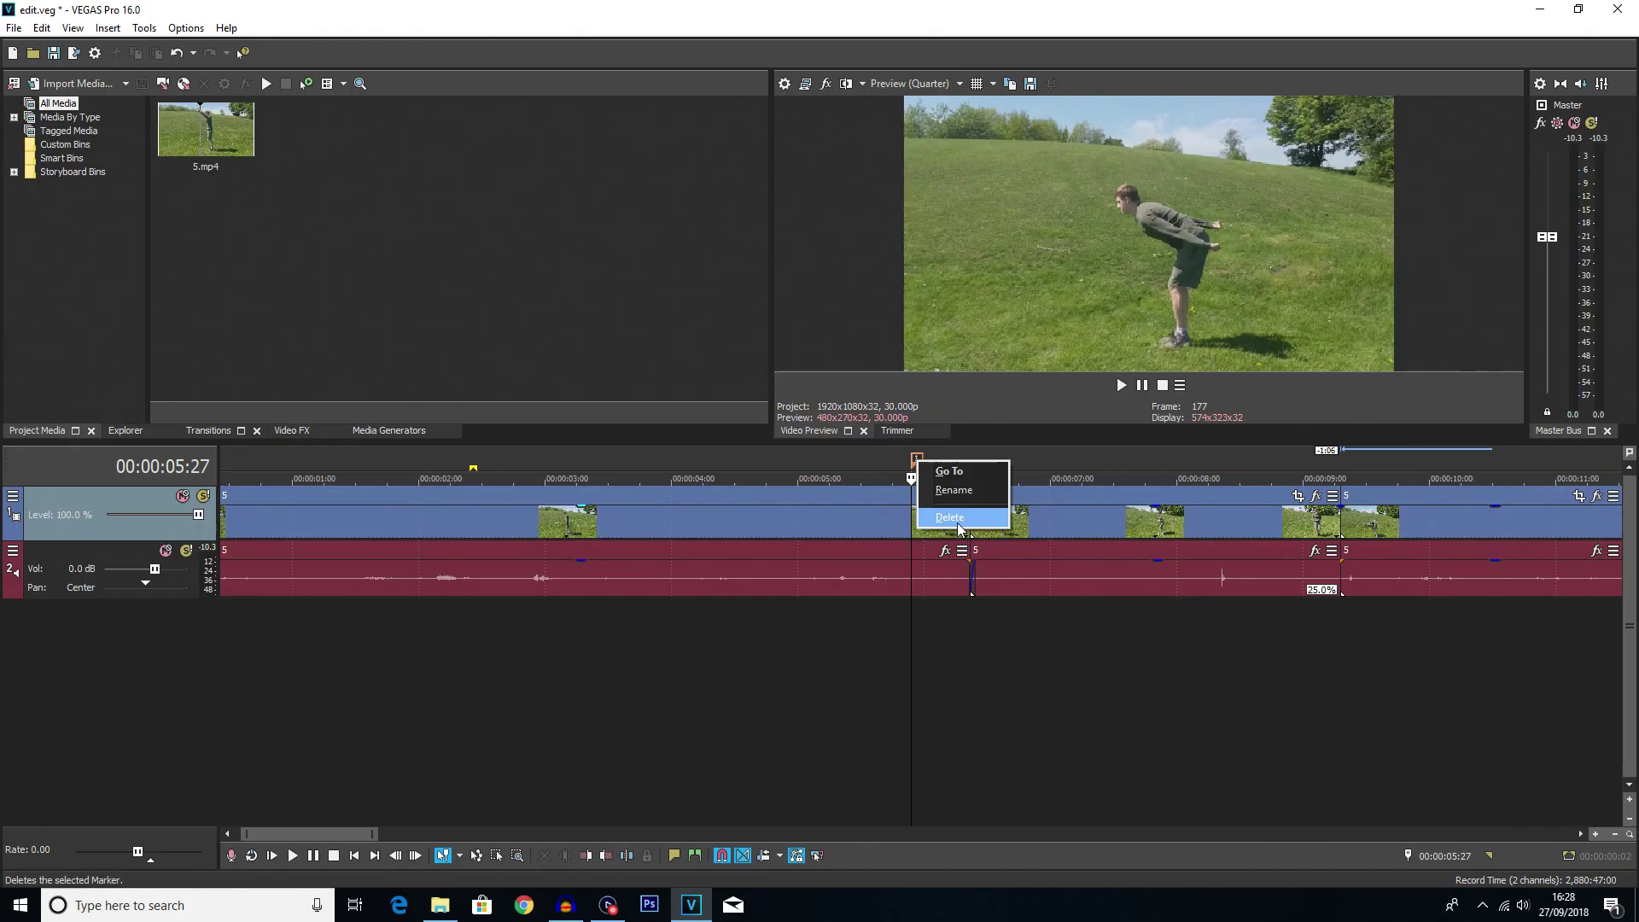
{"action": "left_click", "coordinate": [903, 472]}
{"action": "scroll", "coordinate": [1073, 545], "scroll_direction": "up", "scroll_amount": 3}
{"action": "left_click", "coordinate": [1110, 530]}
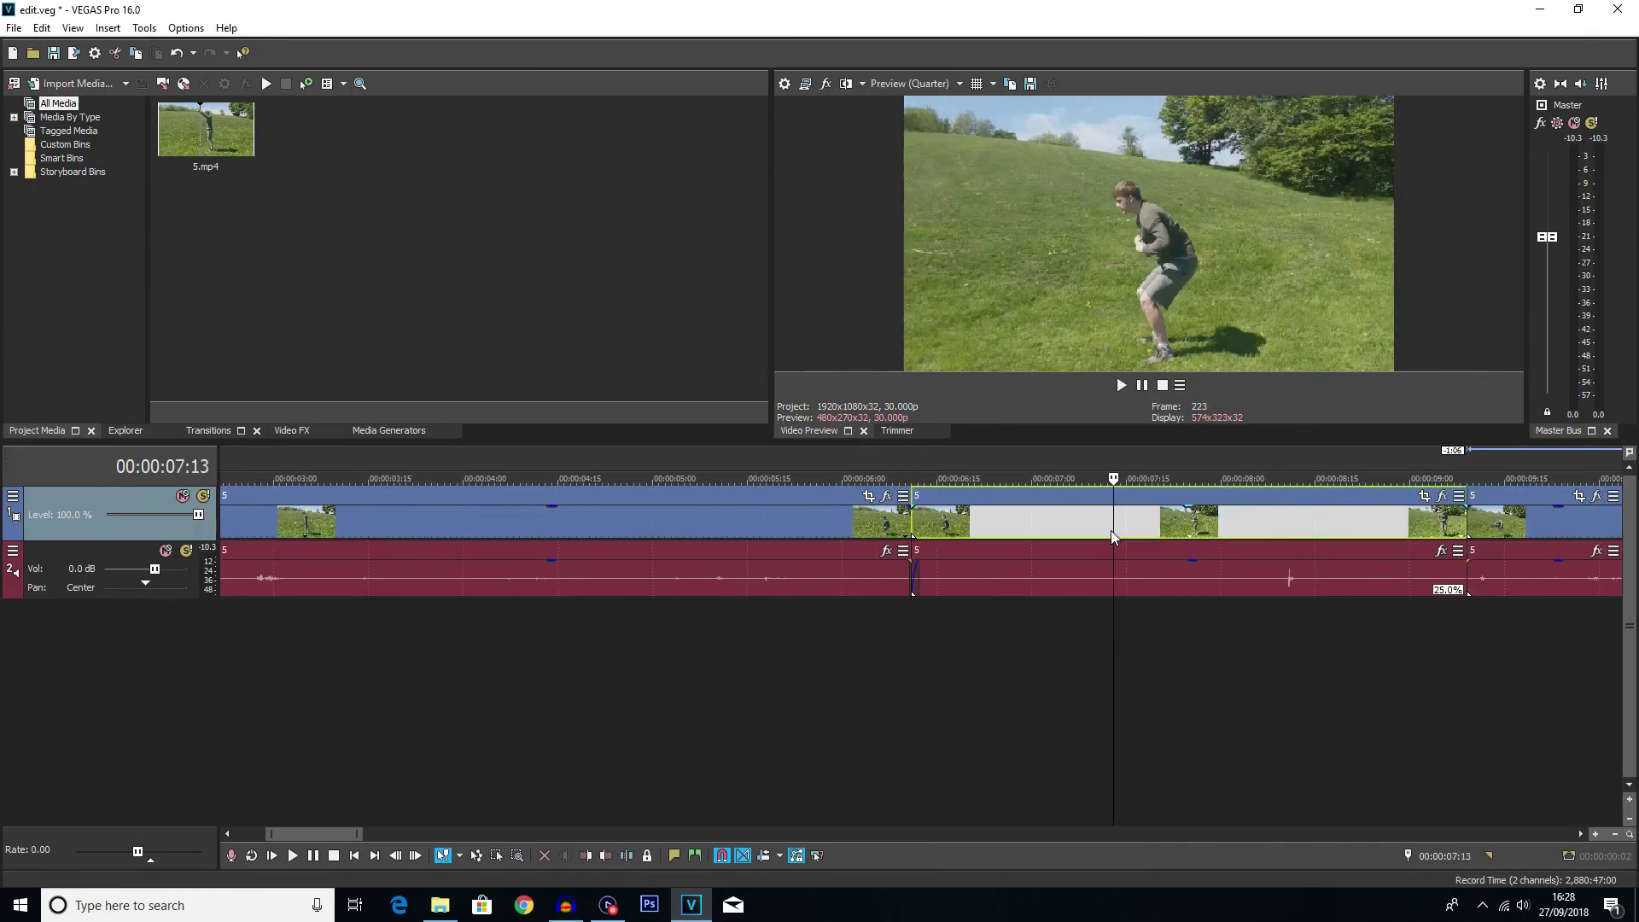
{"action": "scroll", "coordinate": [925, 613], "scroll_direction": "down", "scroll_amount": 2}
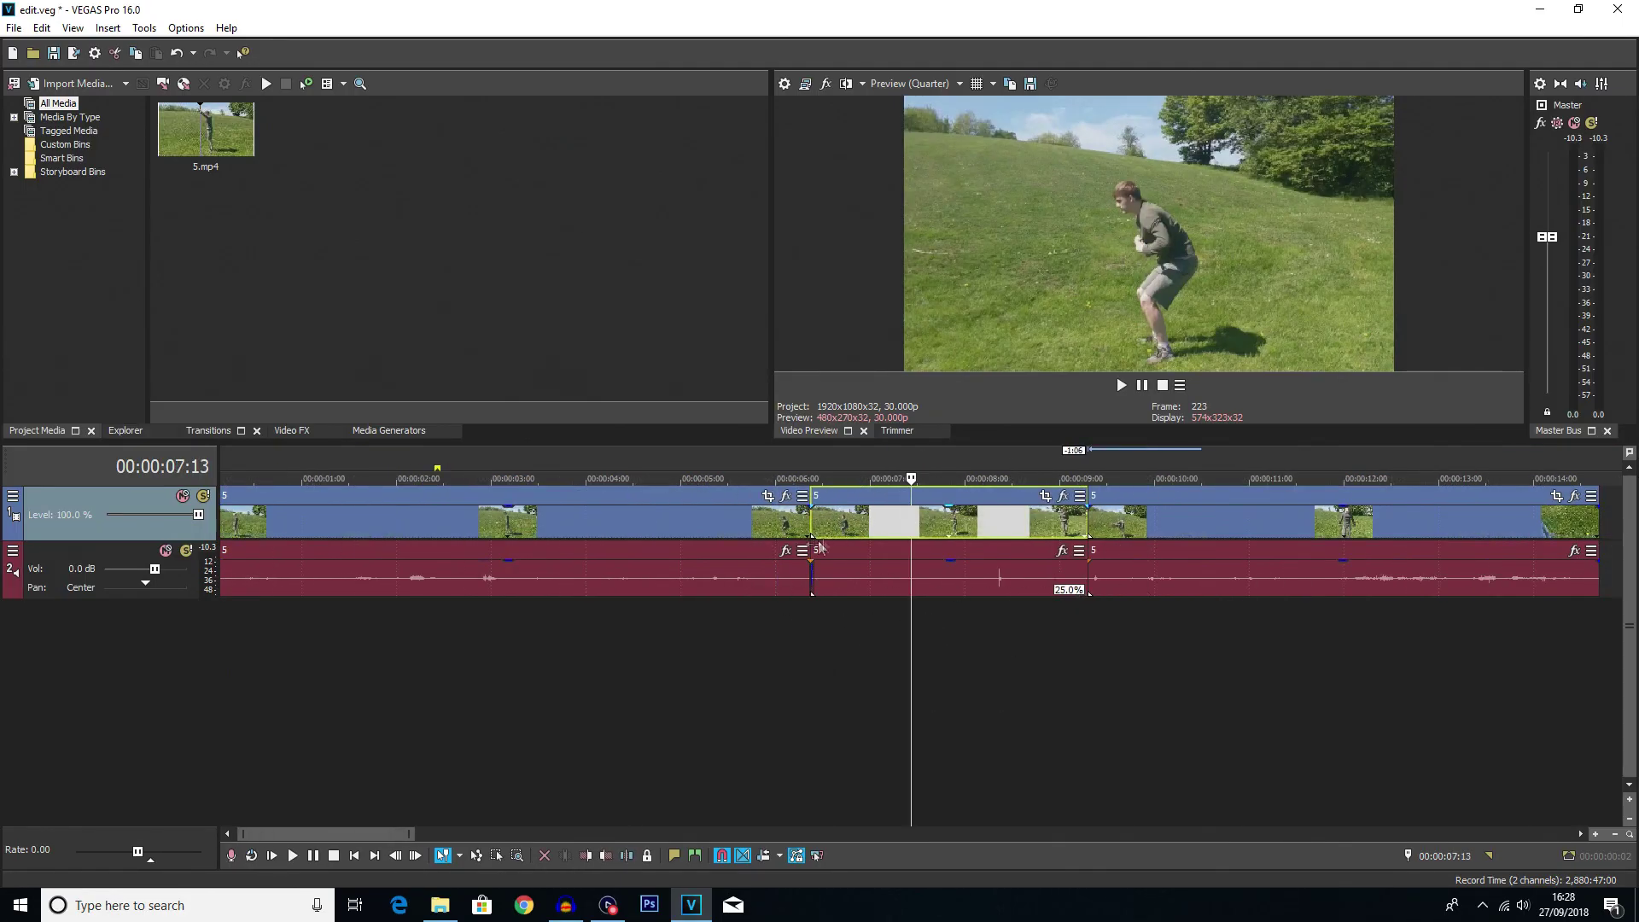
Step: Drag TwixtorPRO from Video FX onto the middle video clip and resize its settings window
{"action": "left_click", "coordinate": [294, 430]}
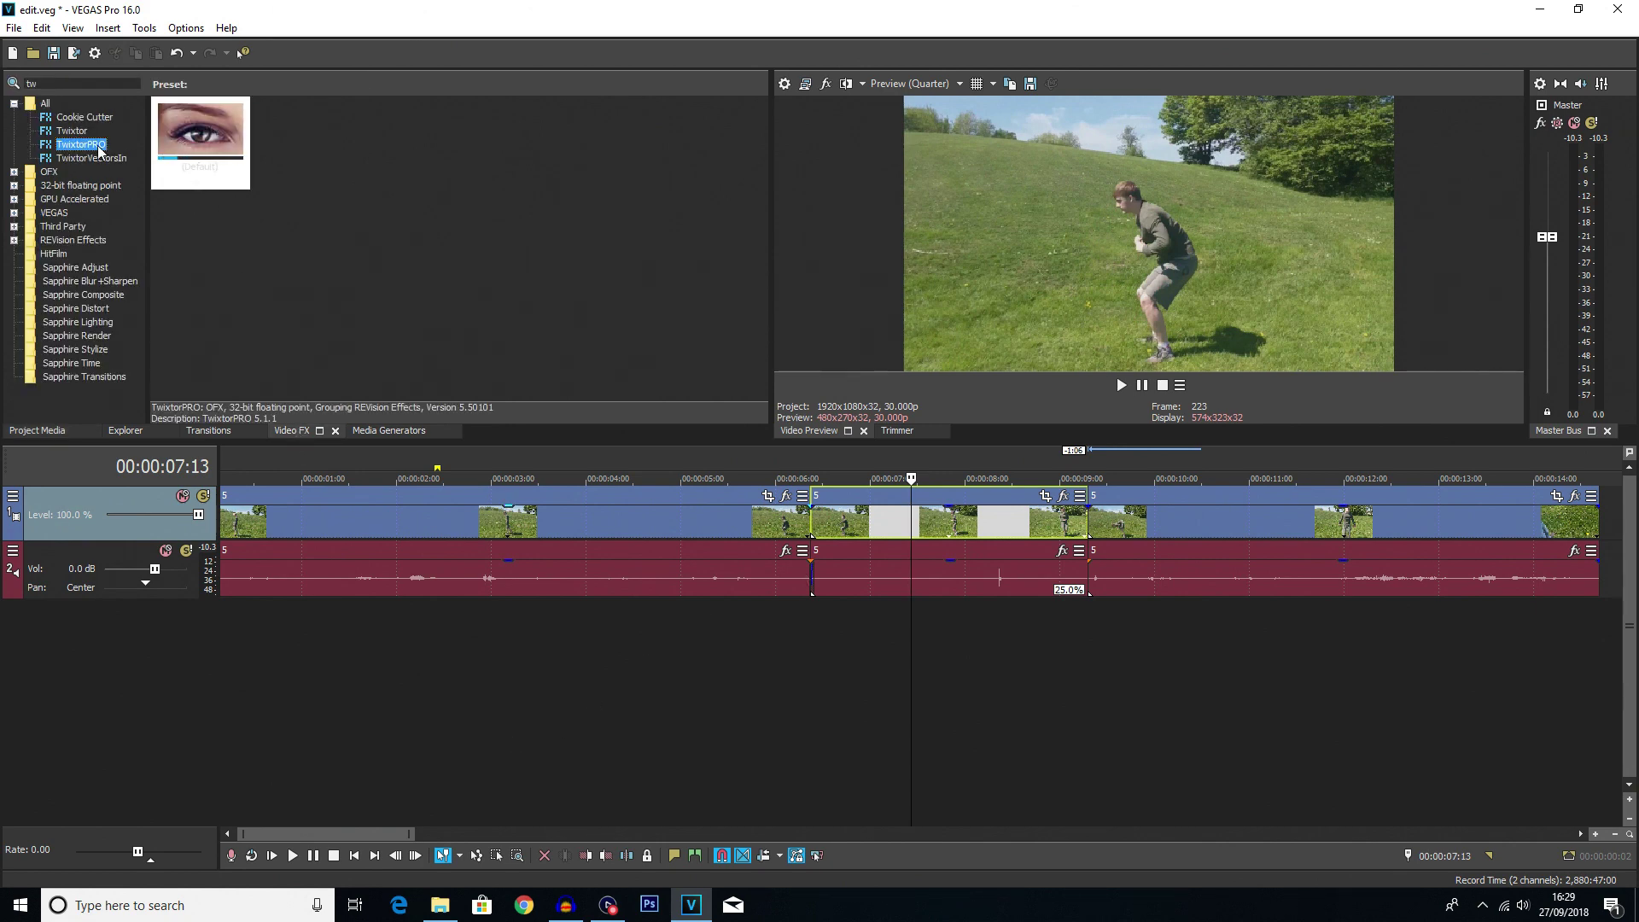
{"action": "left_click", "coordinate": [45, 85]}
{"action": "left_click", "coordinate": [51, 144]}
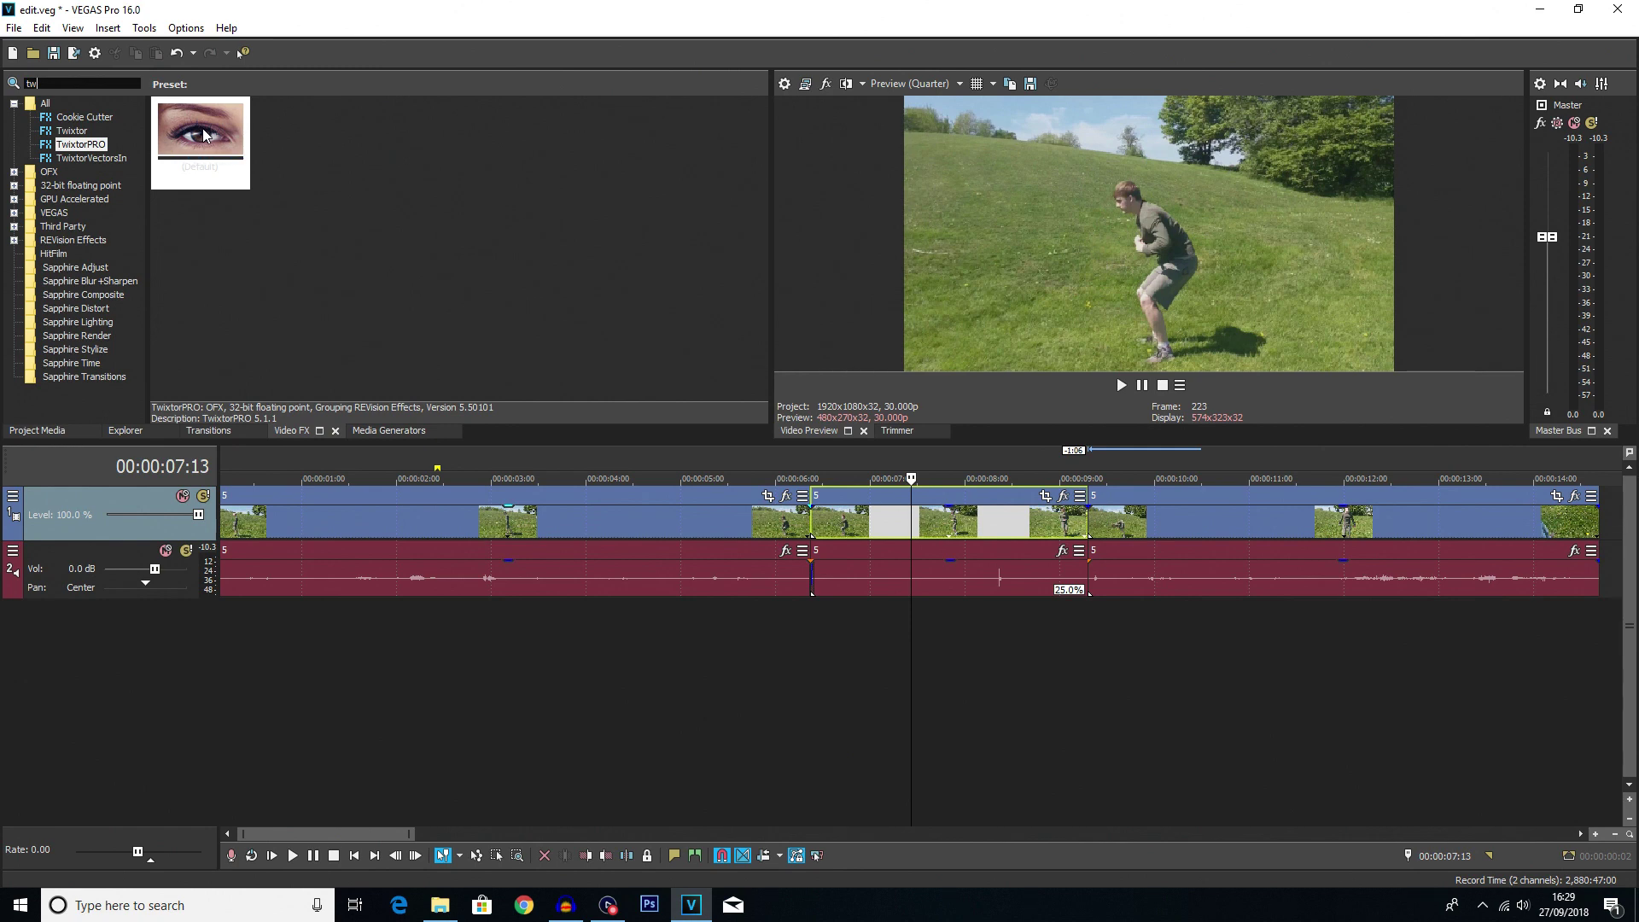
{"action": "left_click_drag", "start_coordinate": [203, 128], "coordinate": [878, 517]}
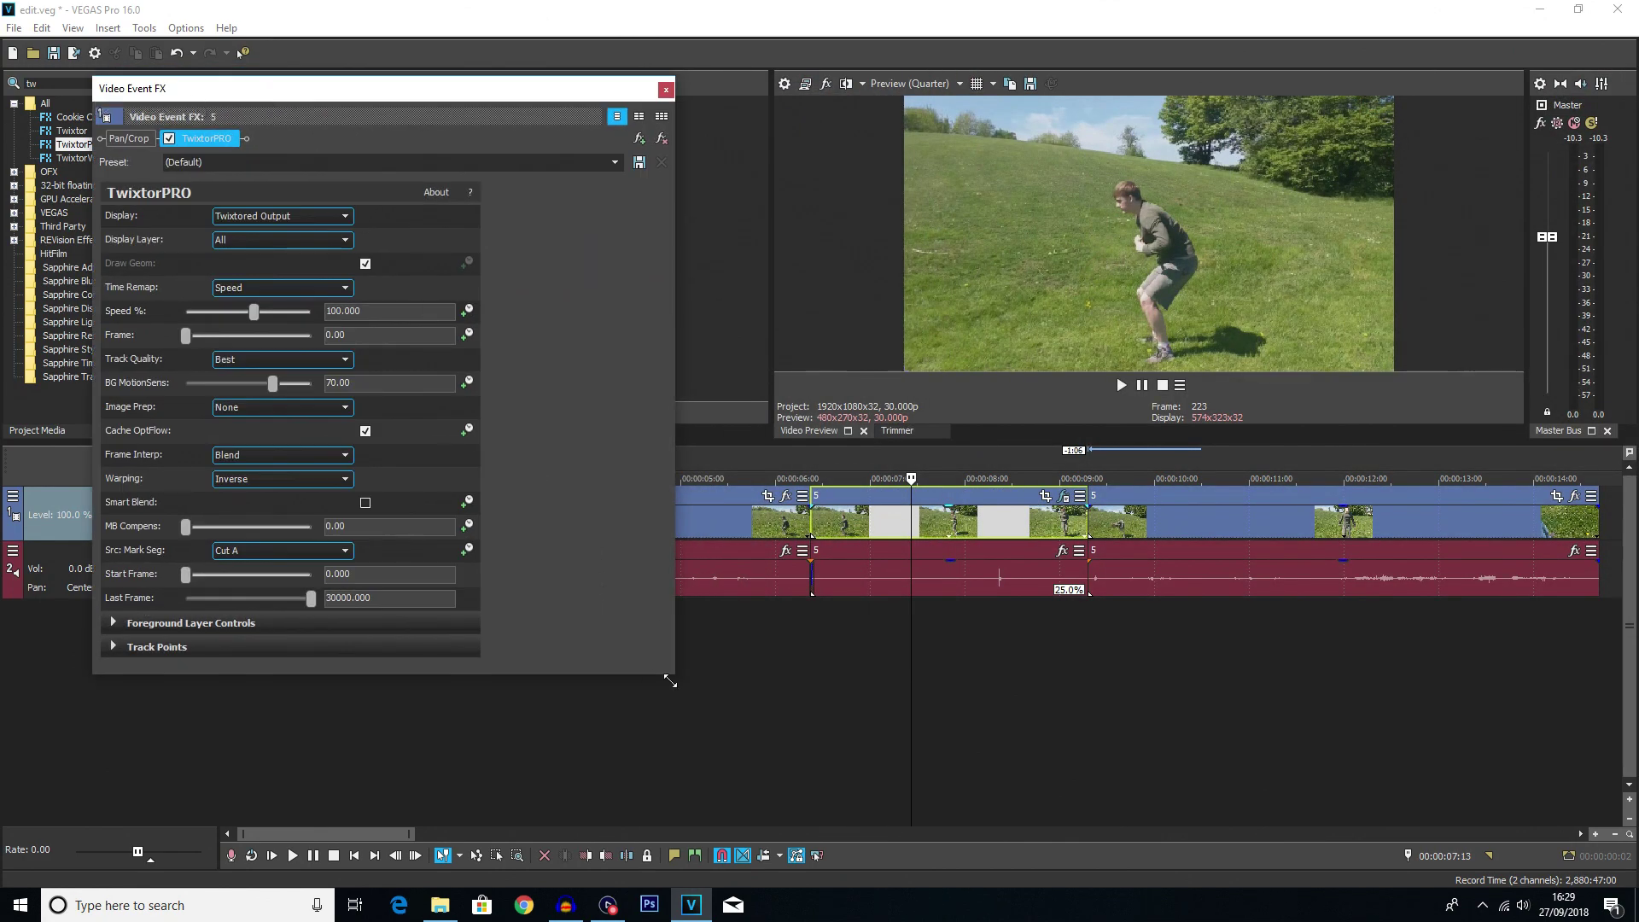
{"action": "left_click_drag", "start_coordinate": [670, 680], "coordinate": [600, 687]}
{"action": "left_click_drag", "start_coordinate": [359, 88], "coordinate": [317, 90]}
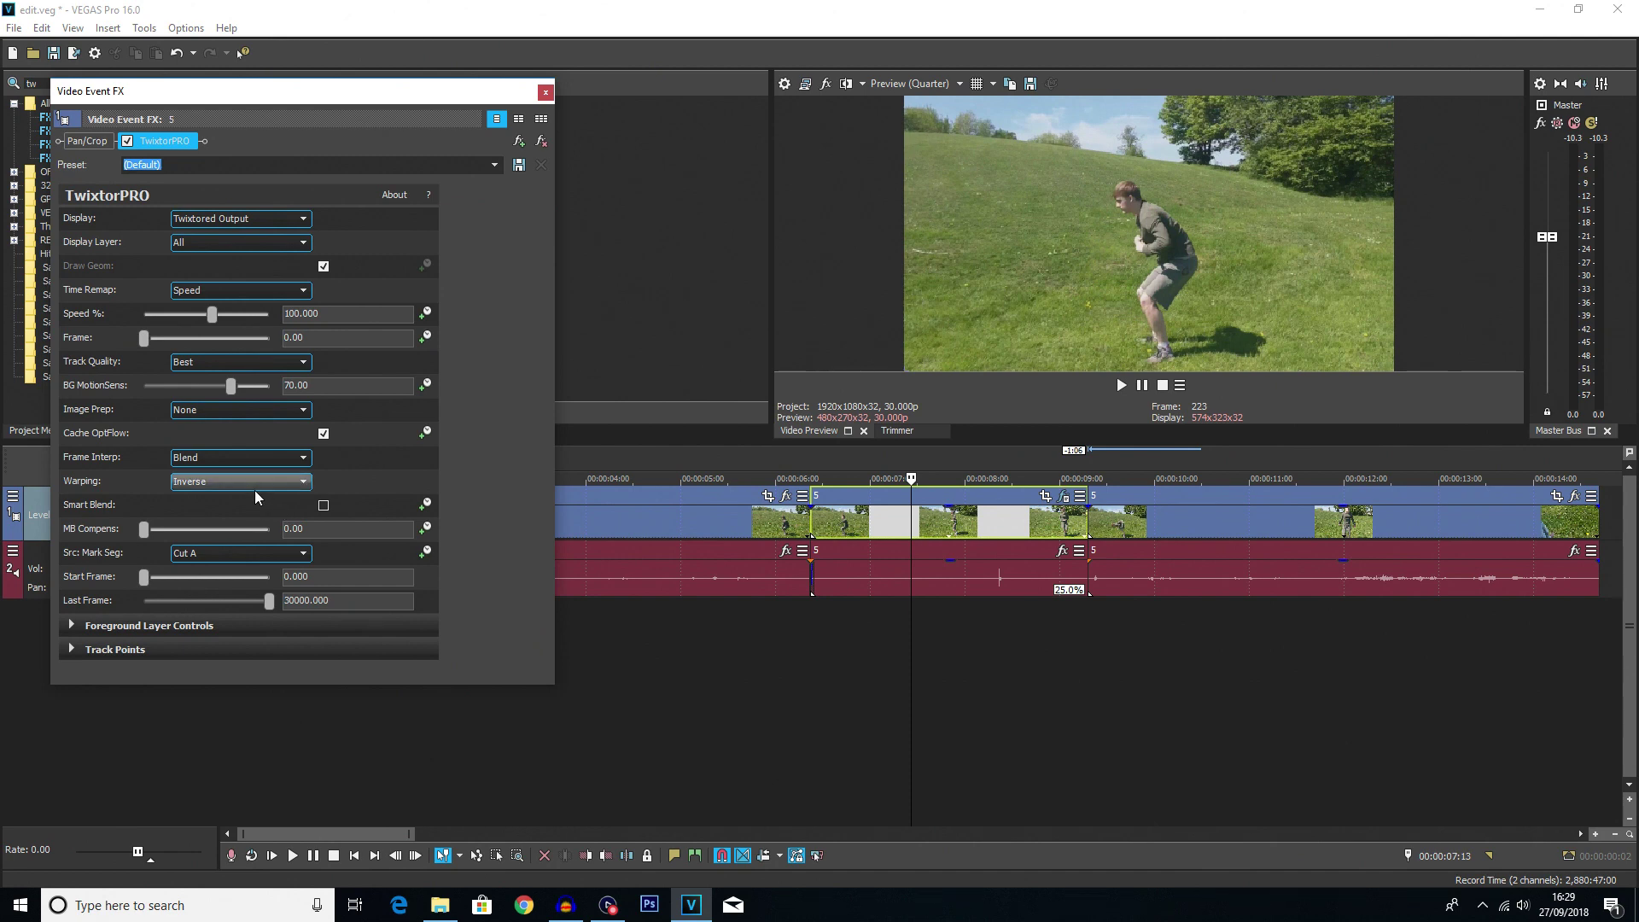
Step: Set TwixtorPRO Speed % to 25 and Frame to 30 on the backflip clip
{"action": "left_click", "coordinate": [207, 310]}
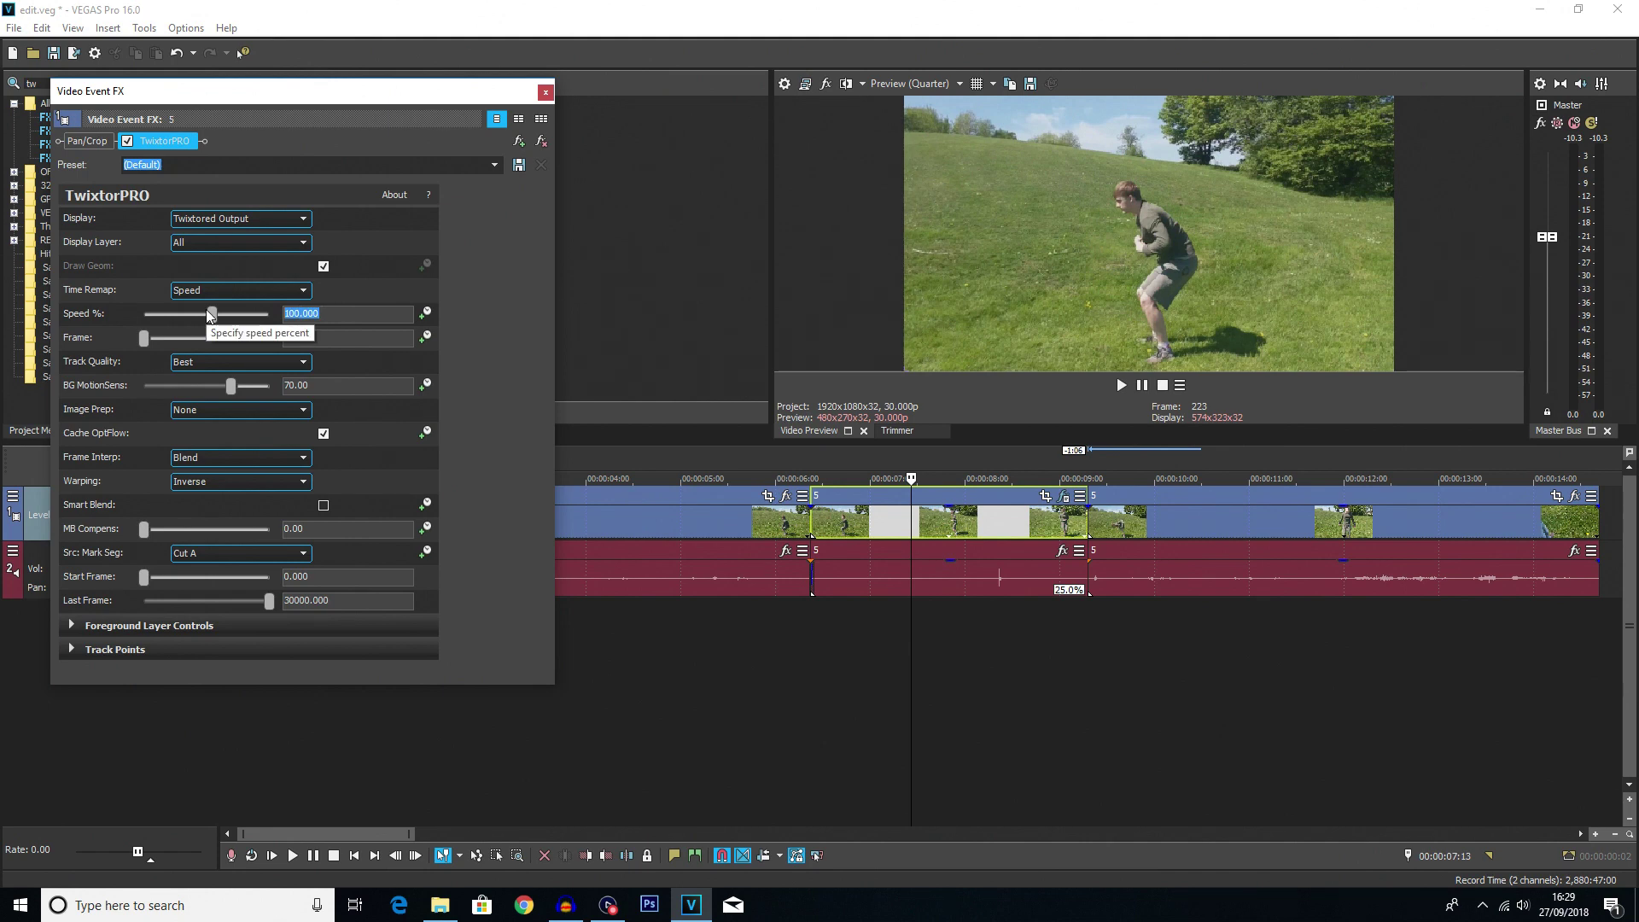
{"action": "type", "text": "25"}
{"action": "key", "text": "Return"}
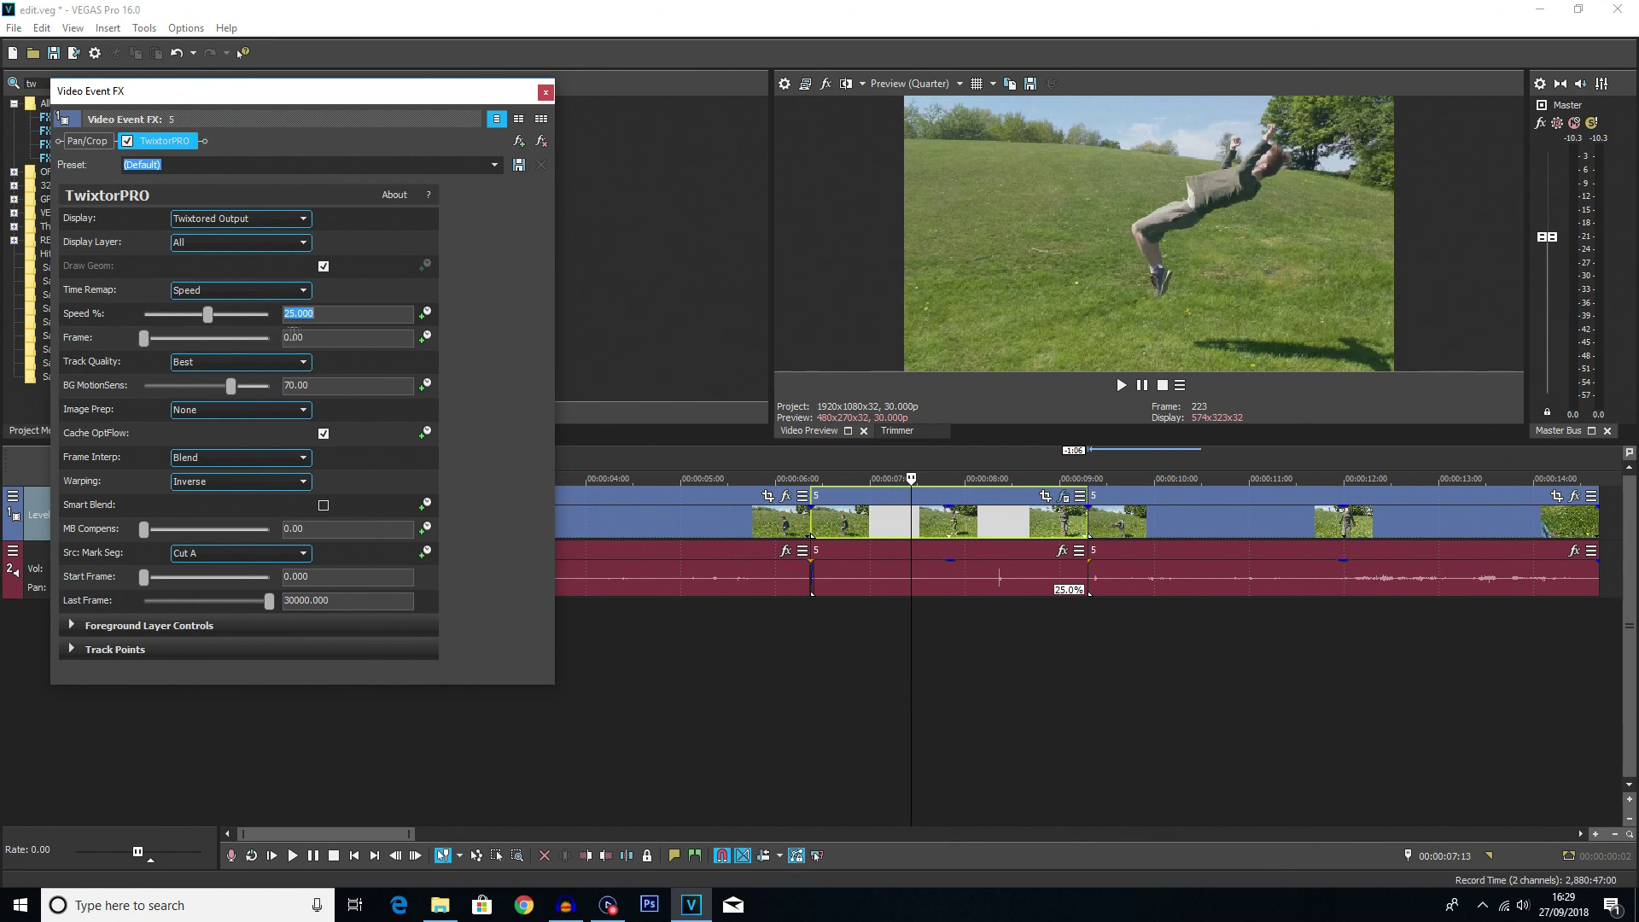
{"action": "left_click", "coordinate": [321, 336]}
{"action": "type", "text": "3"}
{"action": "left_click", "coordinate": [705, 535]}
{"action": "left_click", "coordinate": [1260, 524]}
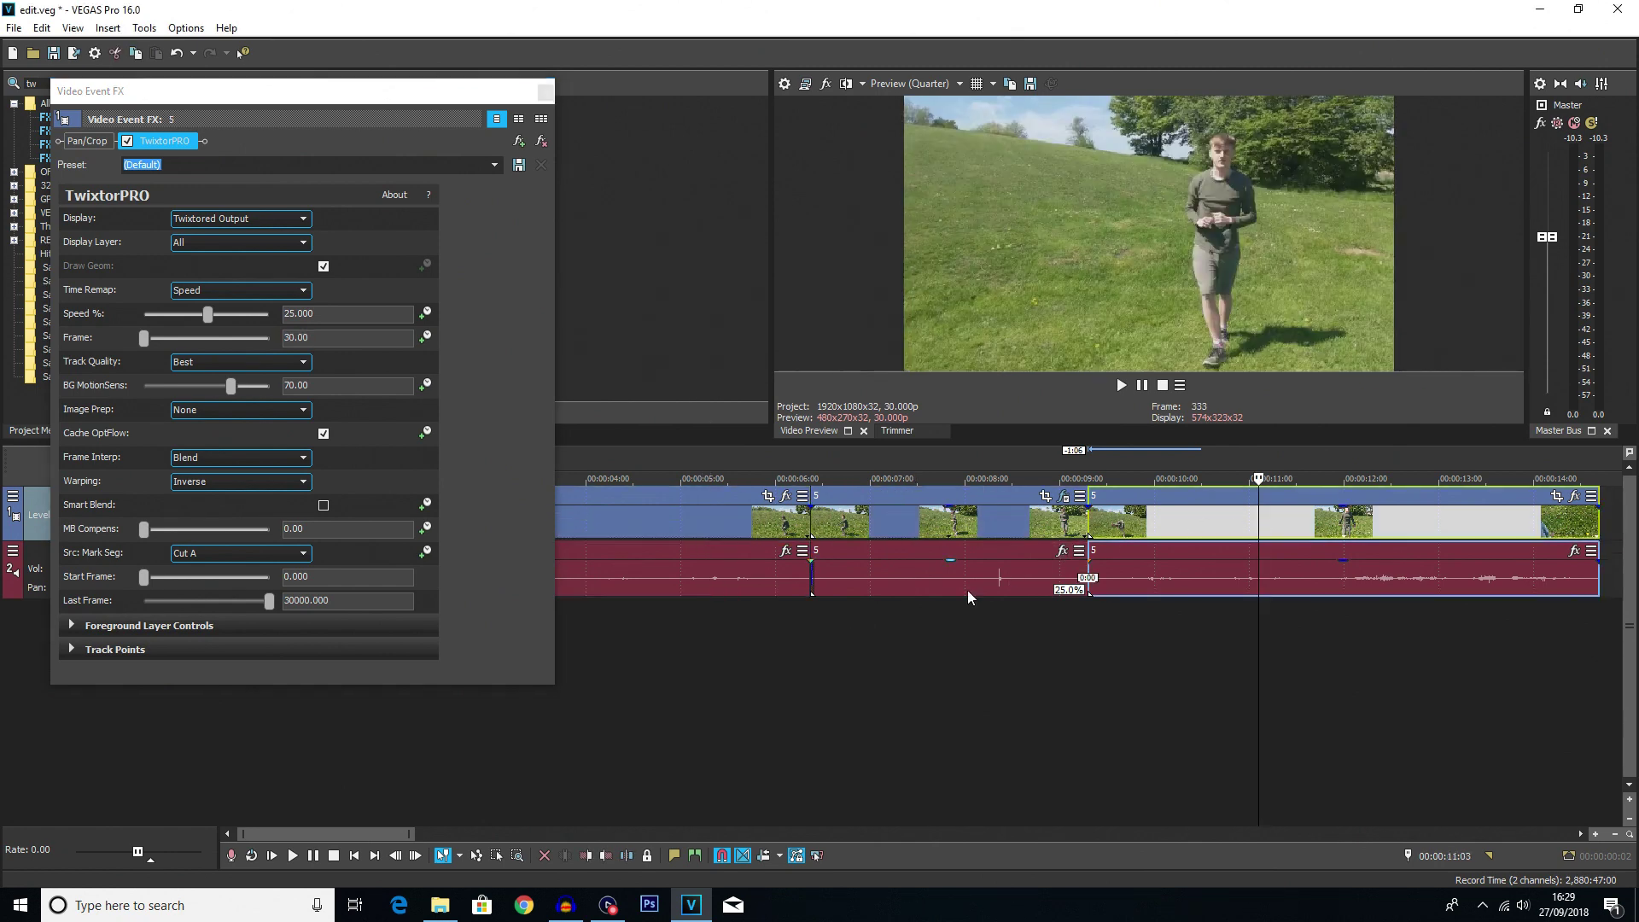
{"action": "left_click", "coordinate": [320, 337]}
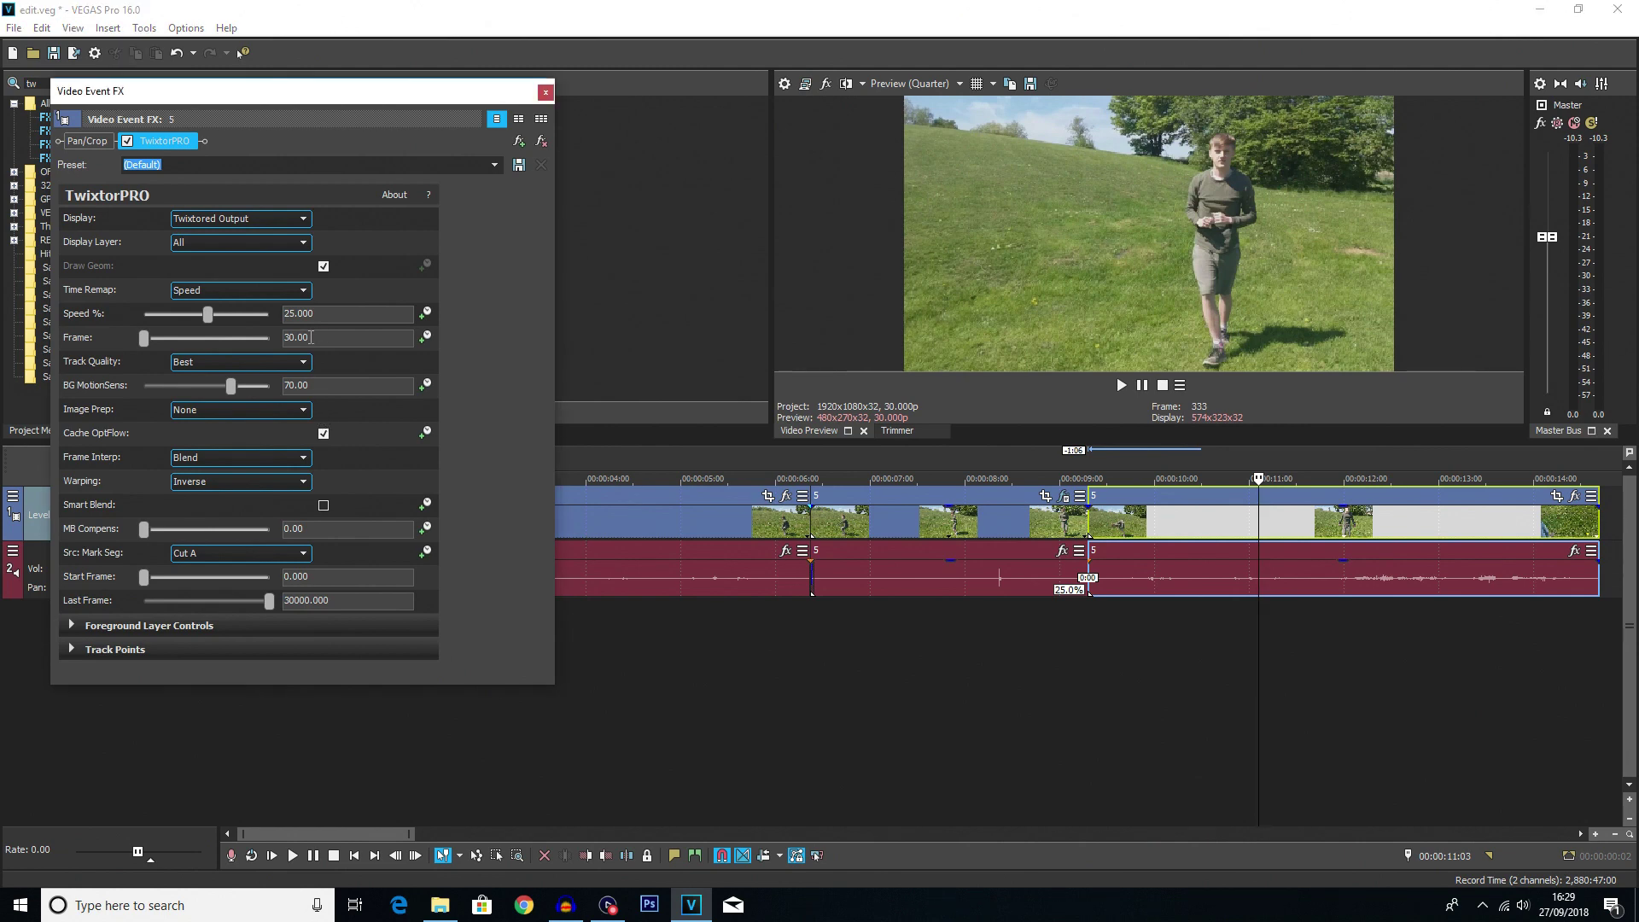
{"action": "left_click", "coordinate": [822, 666]}
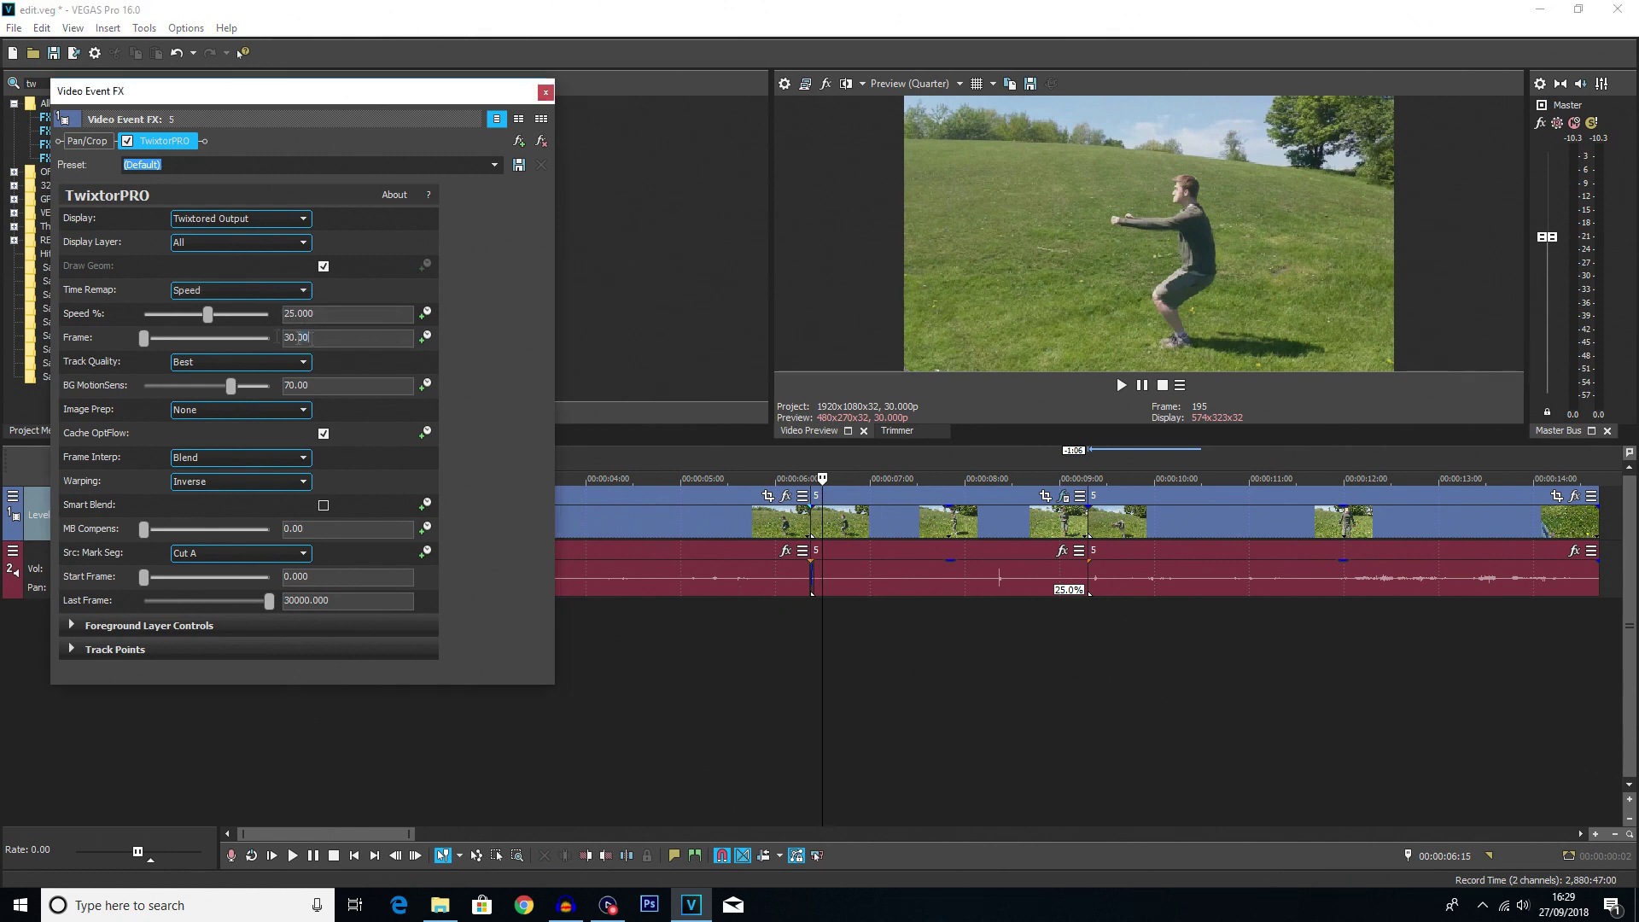
{"action": "key", "text": "Return"}
Step: Return to the timeline with the playhead at 6:01, the start of the backflip
{"action": "left_click", "coordinate": [740, 664]}
{"action": "left_click", "coordinate": [779, 636]}
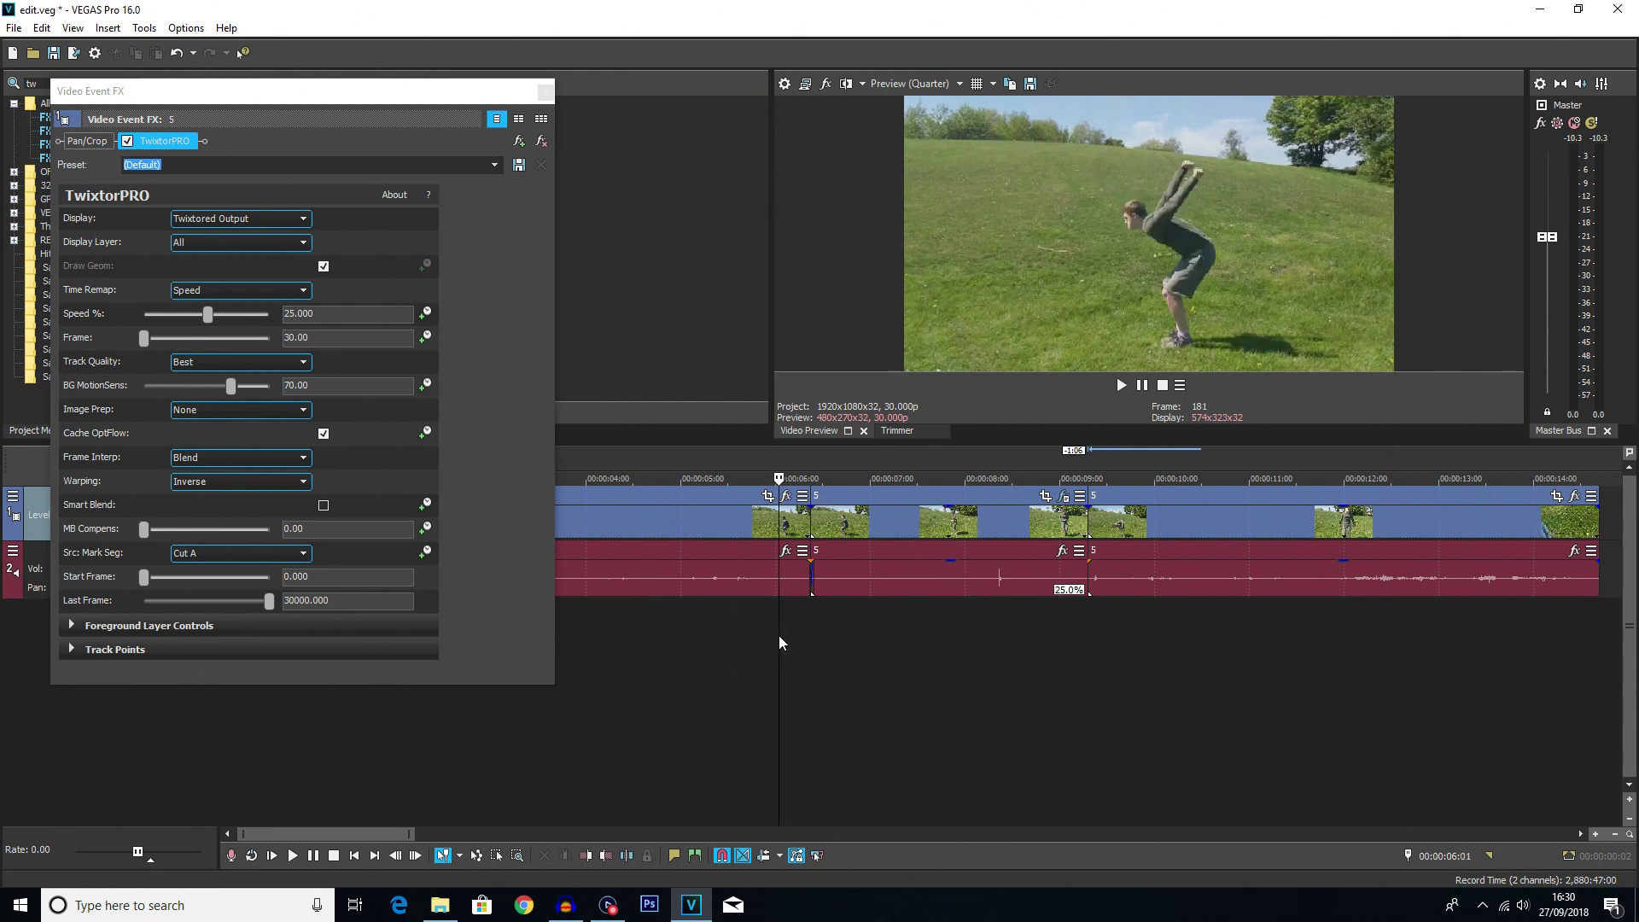